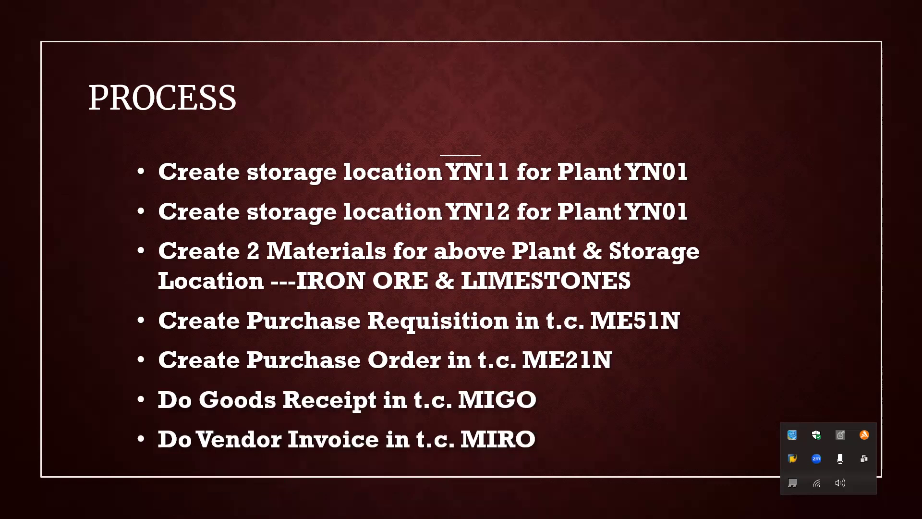
- End the slide show, switch to the SAP S4H (1) session and open the SAP Reference IMG through transaction SPRO
{"action": "key", "text": "Escape"}
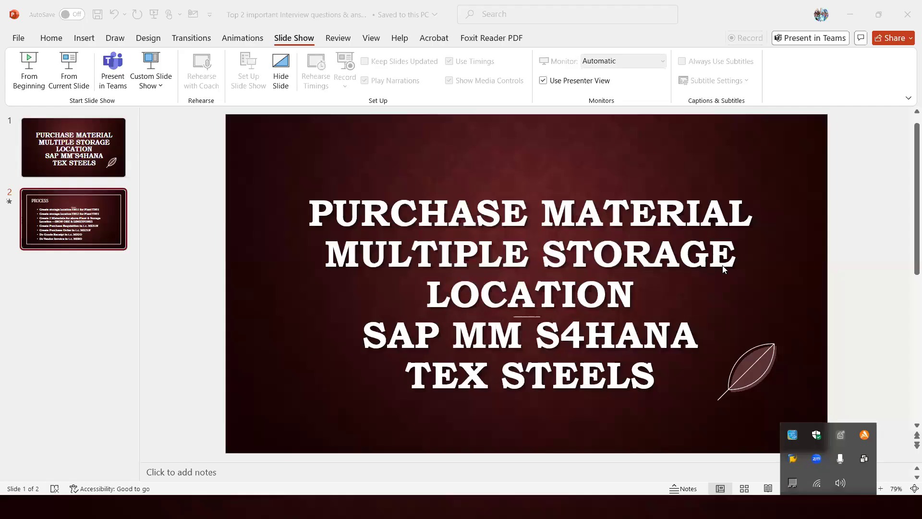
{"action": "mouse_move", "coordinate": [547, 507]}
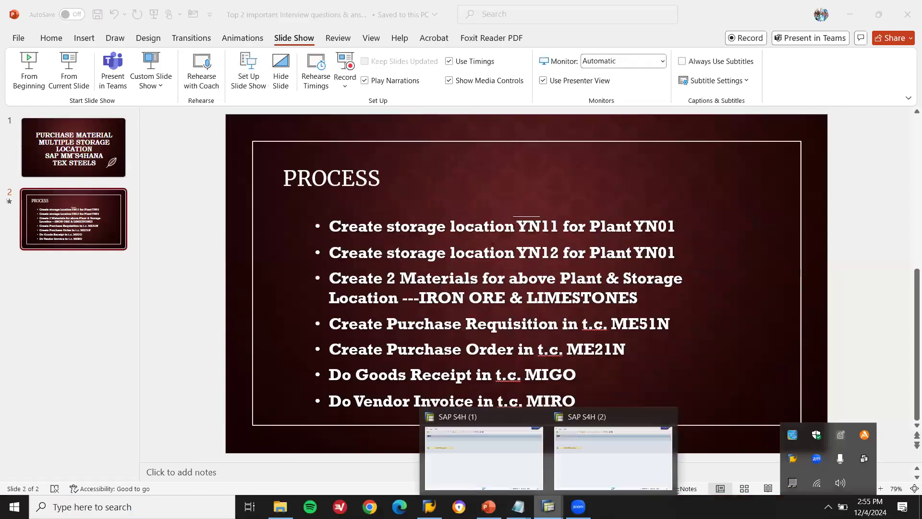
{"action": "left_click", "coordinate": [484, 456]}
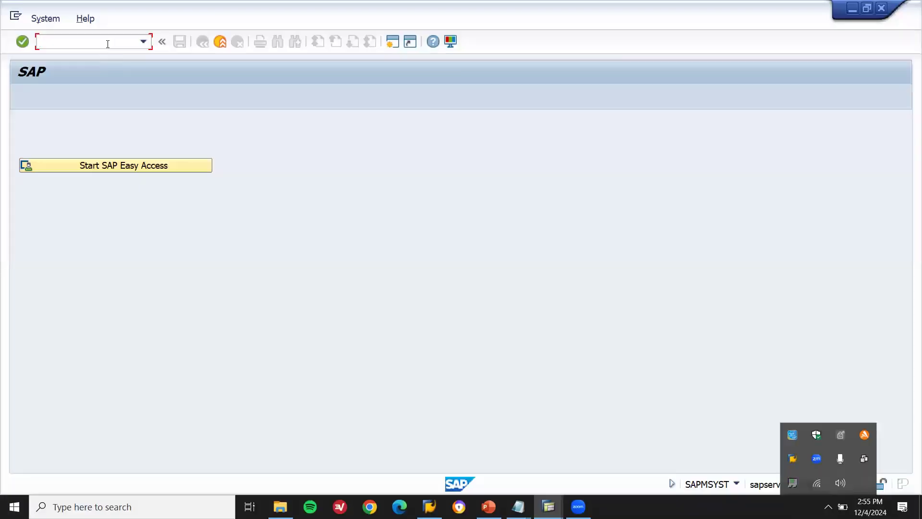
{"action": "type", "text": "SPRO"}
{"action": "key", "text": "Return"}
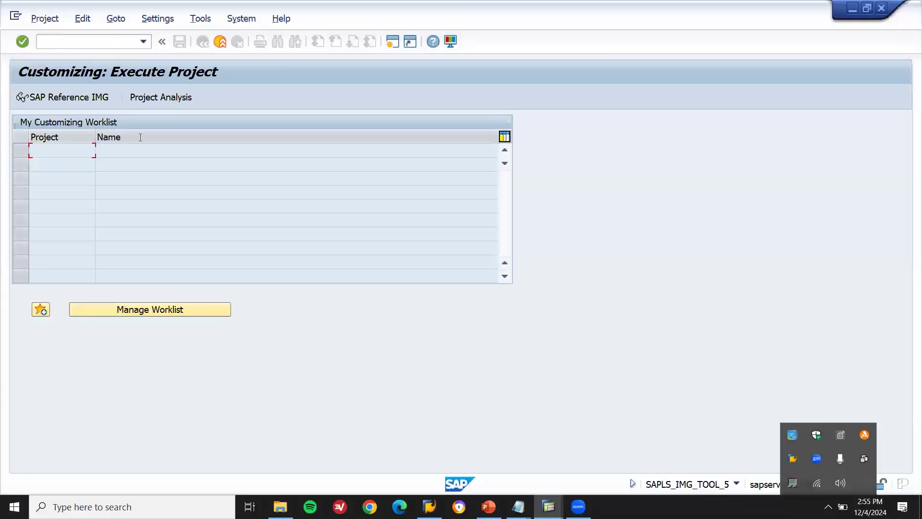
{"action": "left_click", "coordinate": [85, 97]}
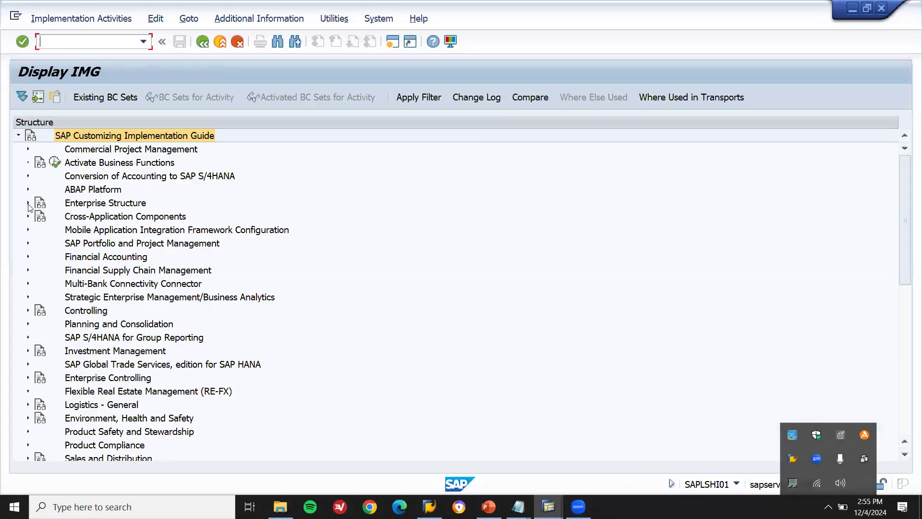
- Open Maintain storage location under Enterprise Structure > Definition > Materials Management for plant YN01
{"action": "left_click", "coordinate": [28, 204]}
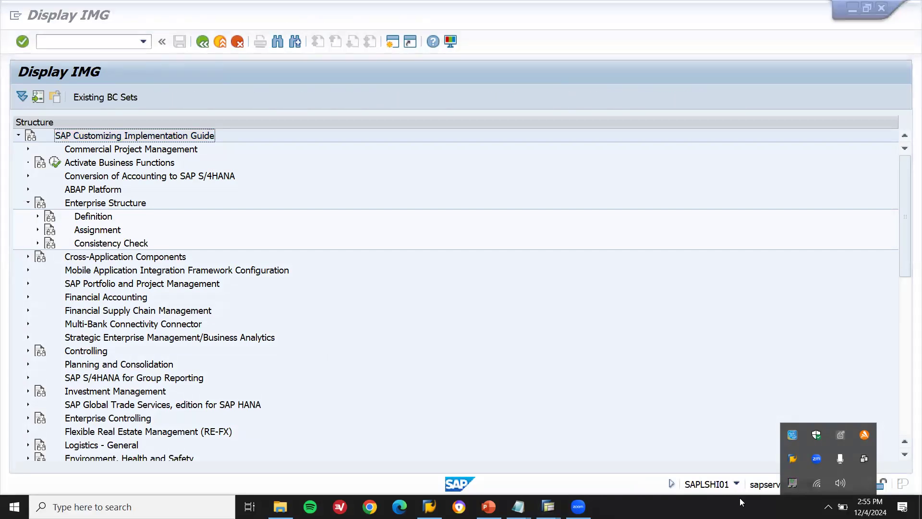
{"action": "left_click", "coordinate": [38, 217]}
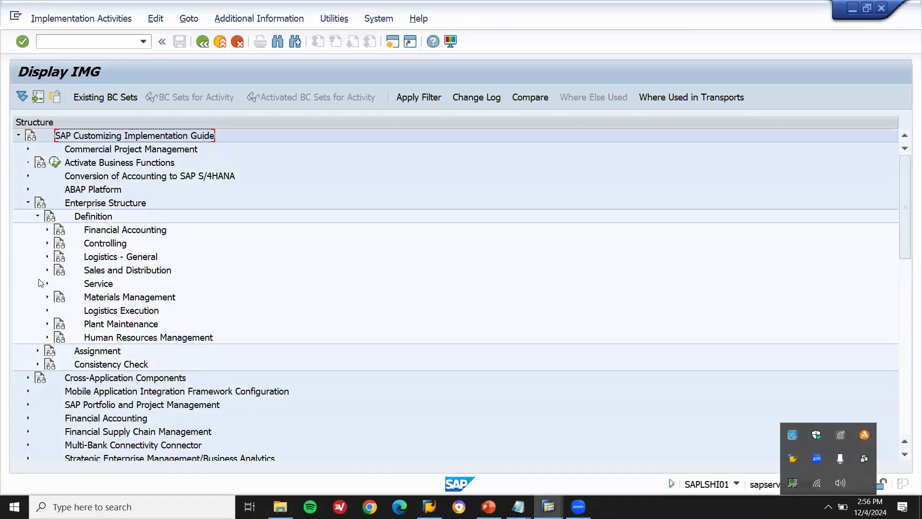
{"action": "left_click", "coordinate": [47, 296]}
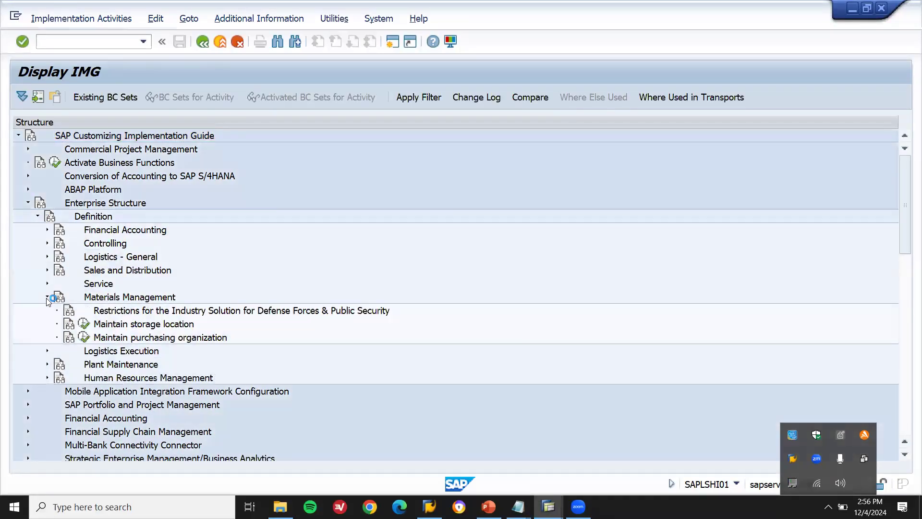
{"action": "left_click", "coordinate": [84, 324]}
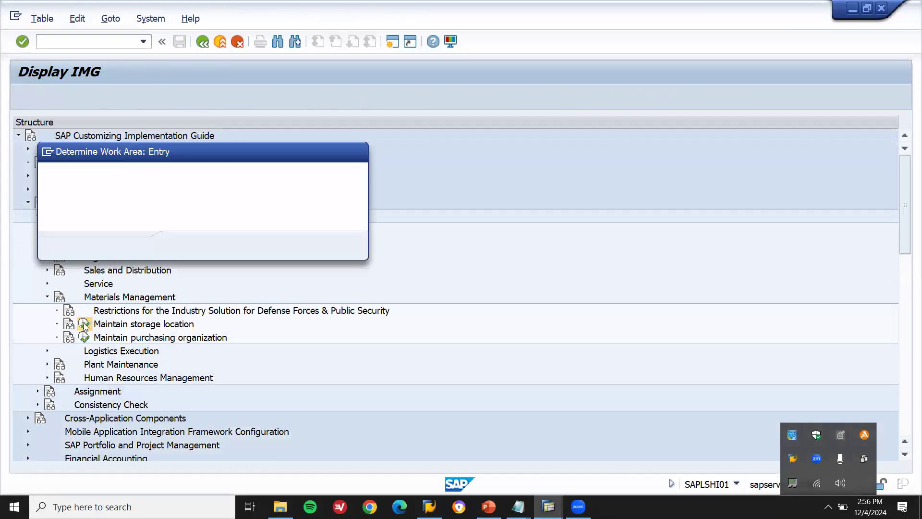
{"action": "type", "text": "YN01"}
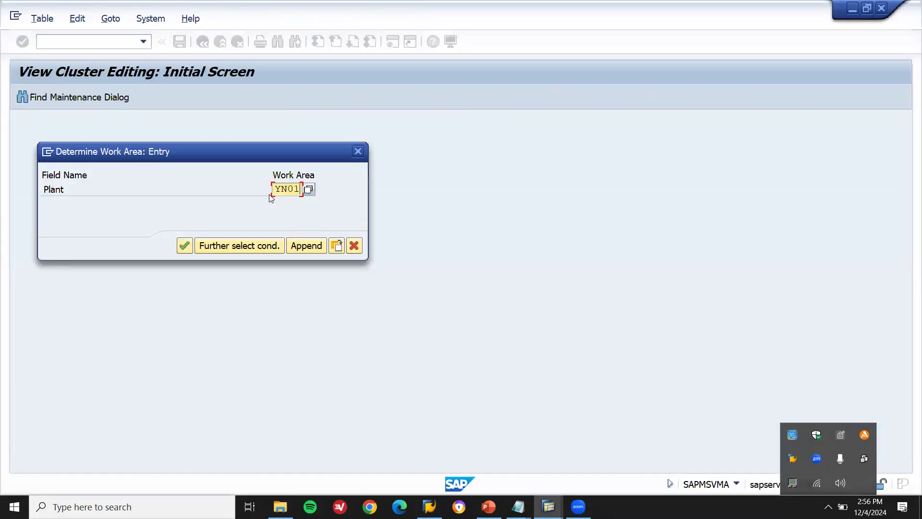
{"action": "key", "text": "Return"}
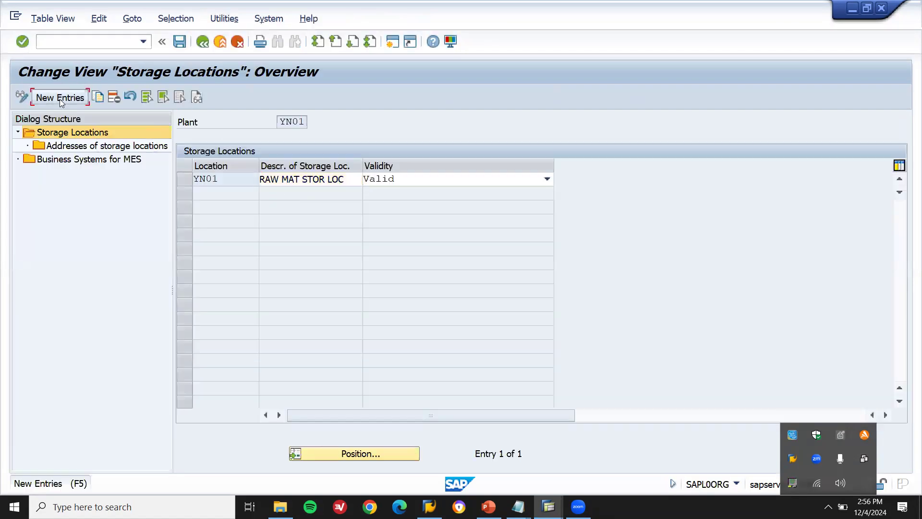
- Create a new storage location entry YN11 with the description RAW MAT STOR LOC
{"action": "left_click", "coordinate": [59, 98]}
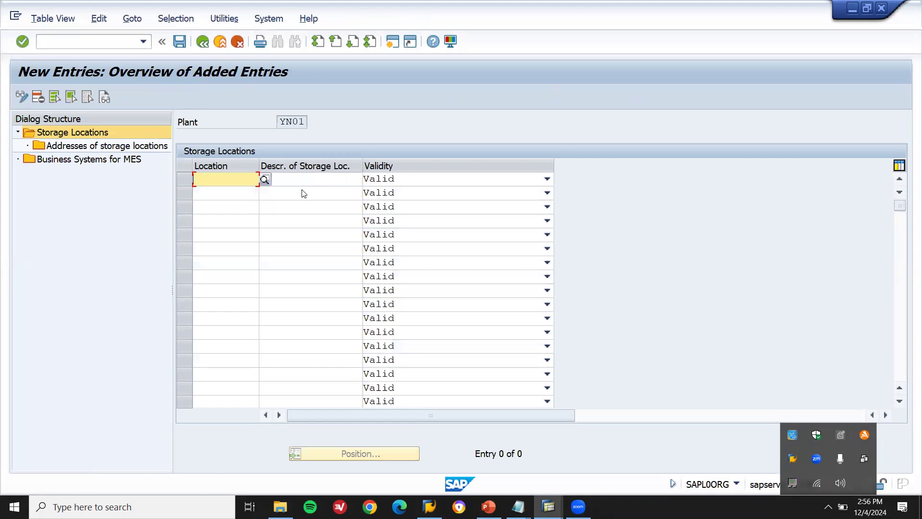
{"action": "type", "text": "YN01"}
{"action": "key", "text": "ctrl+z"}
{"action": "type", "text": "YN11"}
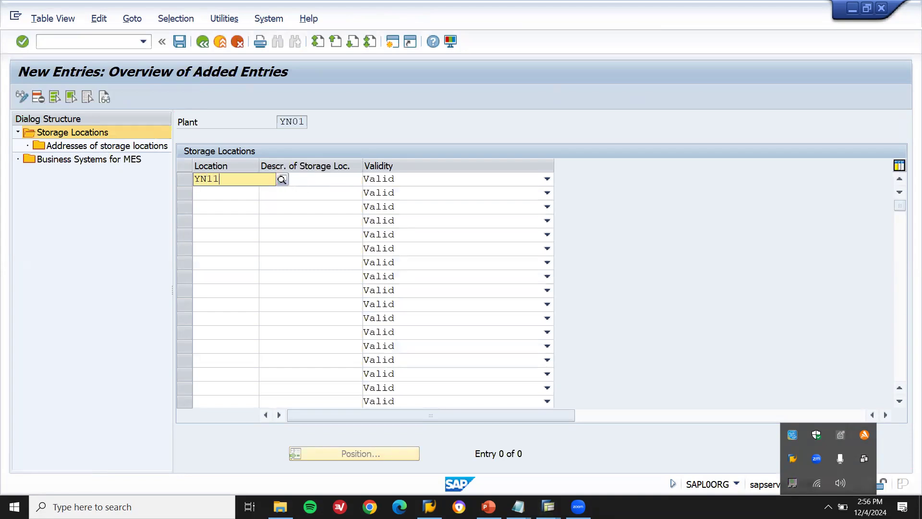
{"action": "left_click", "coordinate": [299, 183]}
{"action": "type", "text": "R"}
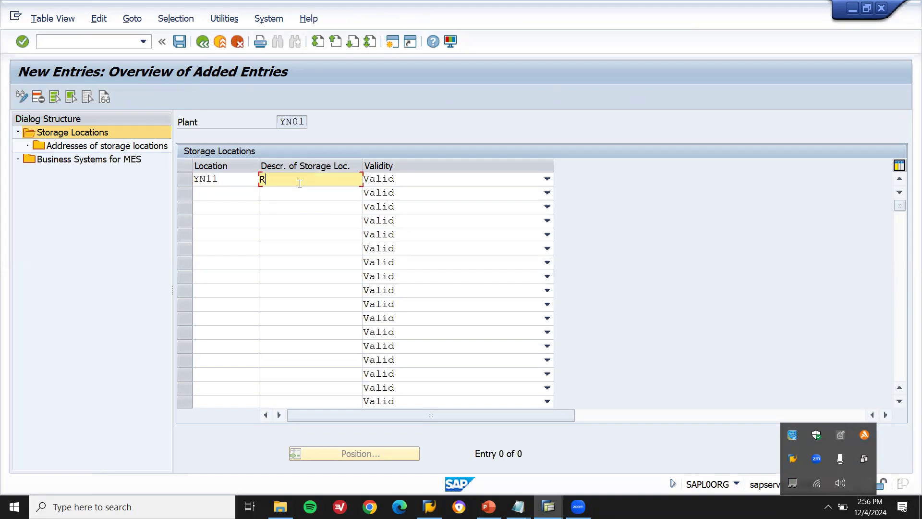
{"action": "type", "text": "AW"}
{"action": "key", "text": "Down"}
{"action": "key", "text": "Return"}
- Add a second storage location entry YN12 with the description STOR LOC 2
{"action": "left_click", "coordinate": [248, 195]}
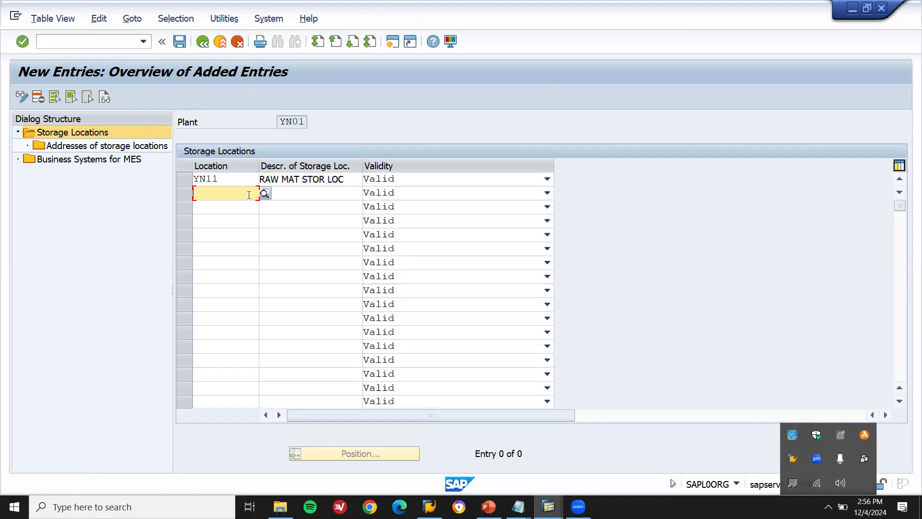
{"action": "type", "text": "YN12"}
{"action": "key", "text": "Tab"}
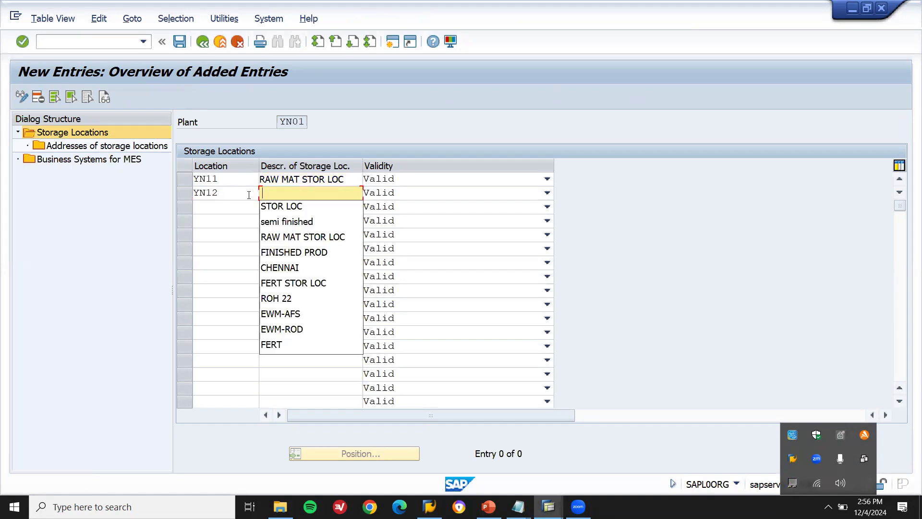
{"action": "key", "text": "Down"}
{"action": "key", "text": "Return"}
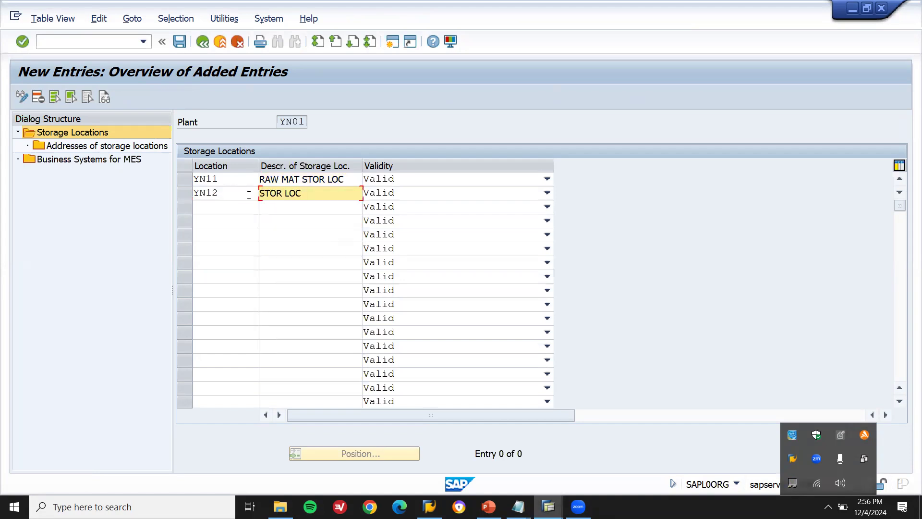
- Change the description of storage location YN11 to STOR LOC 1 and save both entries to the proposed customizing request
{"action": "key", "text": "Up"}
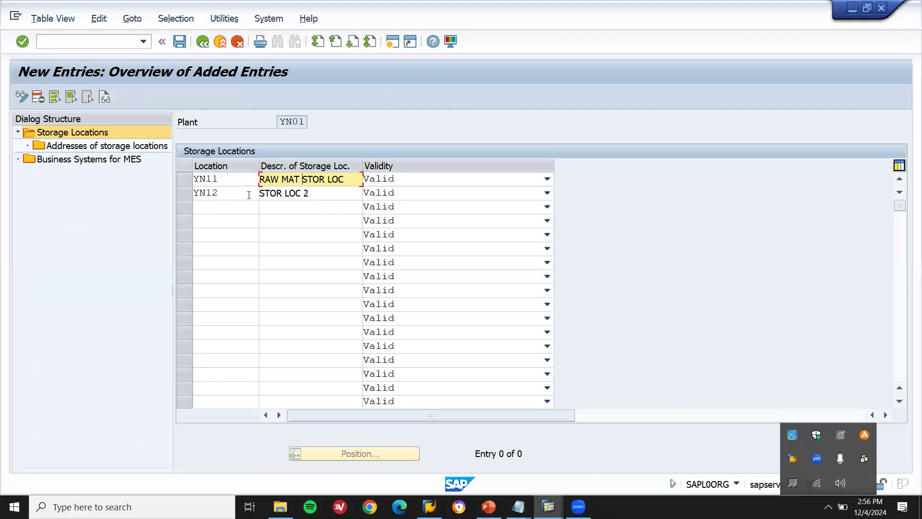
{"action": "key", "text": "BackSpace"}
{"action": "key", "text": "BackSpace"}
{"action": "key", "text": "BackSpace"}
{"action": "key", "text": "BackSpace"}
{"action": "key", "text": "BackSpace"}
{"action": "key", "text": "BackSpace"}
{"action": "key", "text": "BackSpace"}
{"action": "key", "text": "BackSpace"}
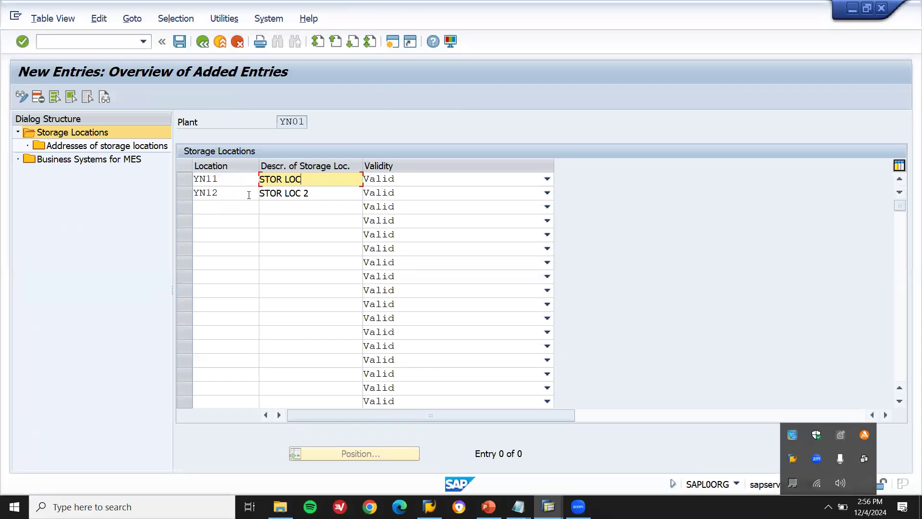
{"action": "key", "text": "Return"}
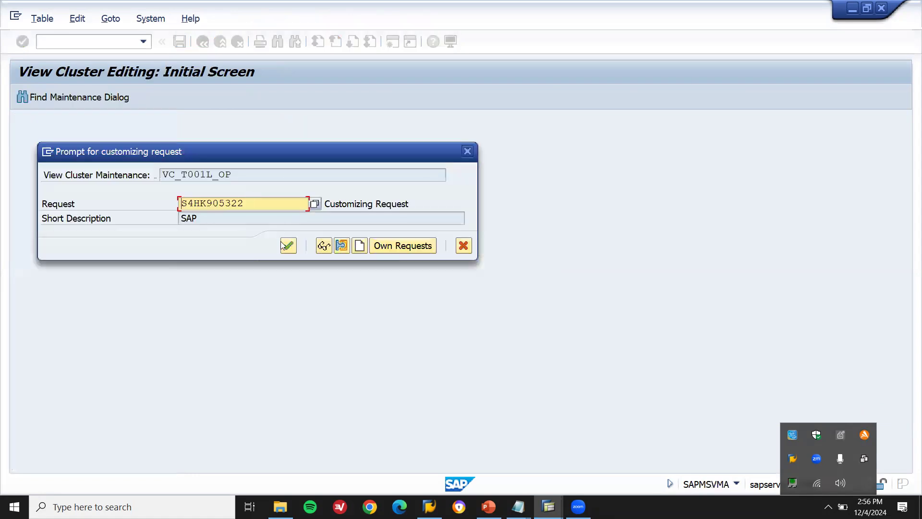
{"action": "left_click", "coordinate": [287, 244]}
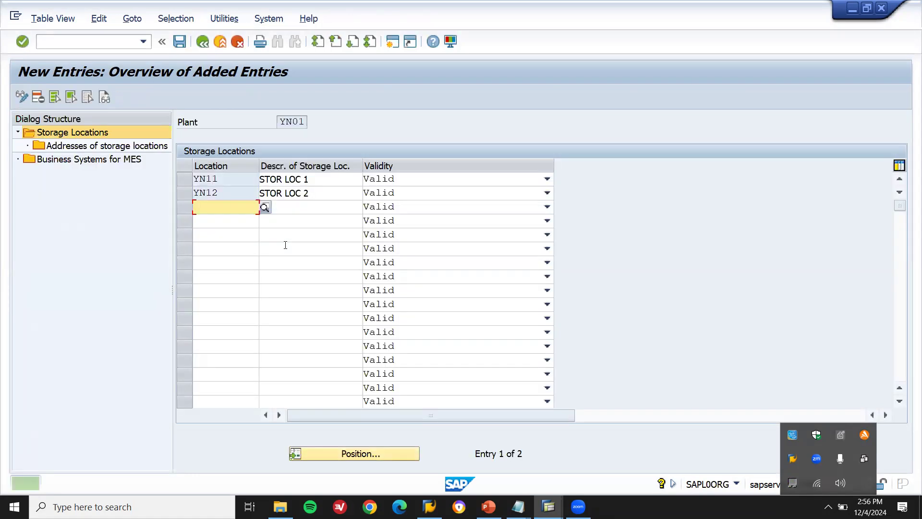
{"action": "left_click", "coordinate": [774, 498]}
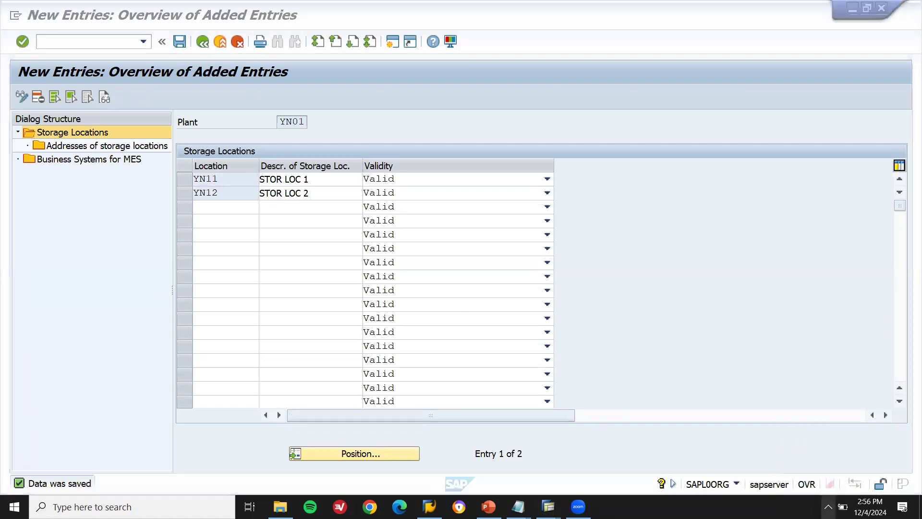
- Leave the storage location view and open transaction MM01 to create a material
{"action": "left_click", "coordinate": [82, 39]}
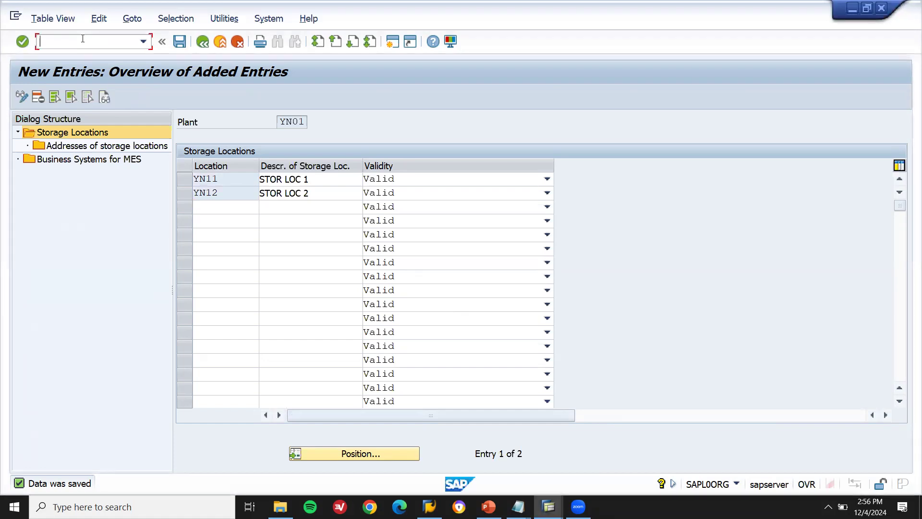
{"action": "type", "text": "/N"}
{"action": "key", "text": "Return"}
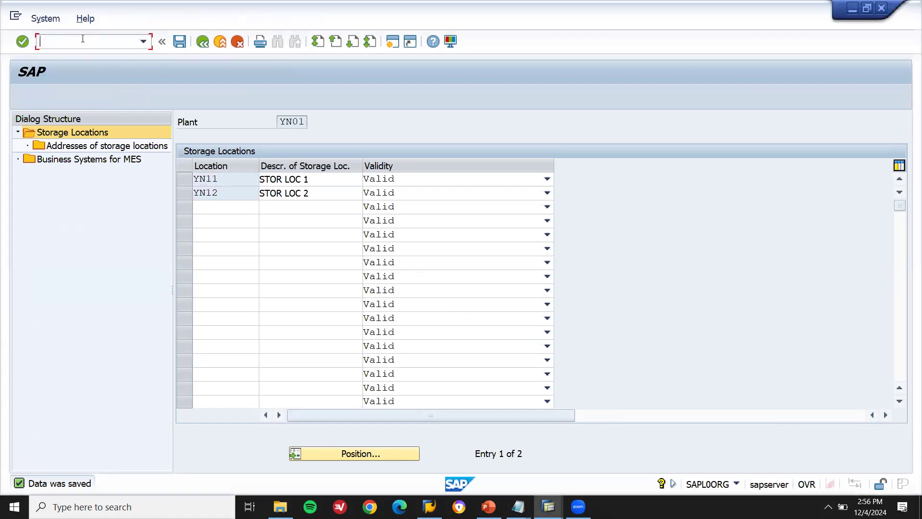
{"action": "type", "text": "MM01"}
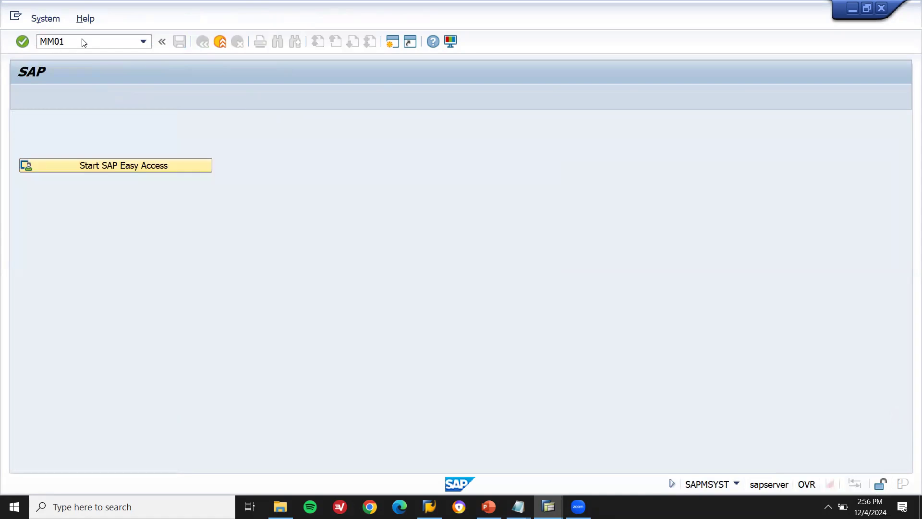
{"action": "key", "text": "Return"}
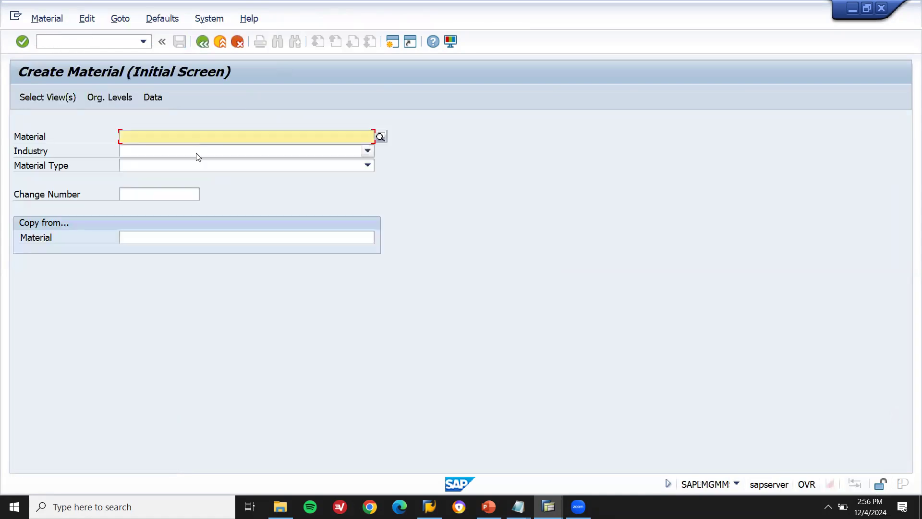
- Set the new material's industry to Mechanical engineering and its material type to ZRaw Material L2W, and proceed to view selection
{"action": "left_click", "coordinate": [196, 153]}
{"action": "key", "text": "m"}
{"action": "key", "text": "Return"}
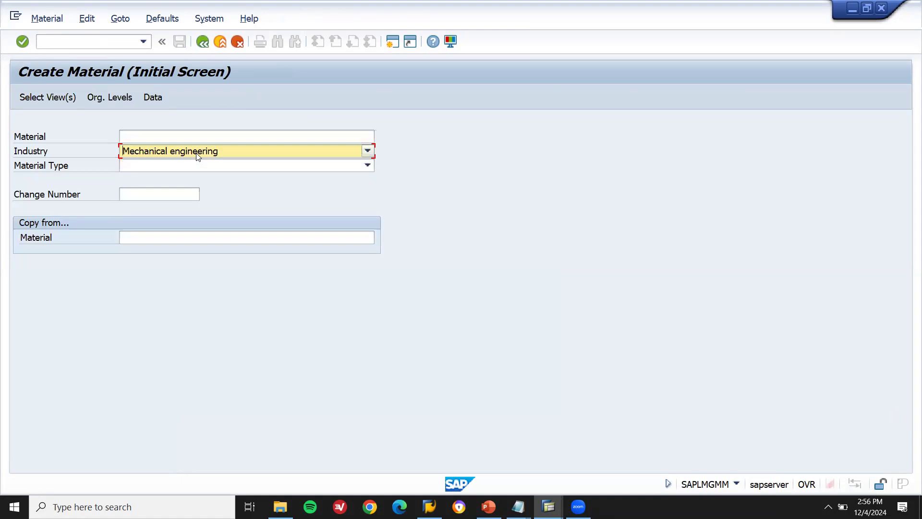
{"action": "left_click", "coordinate": [196, 165]}
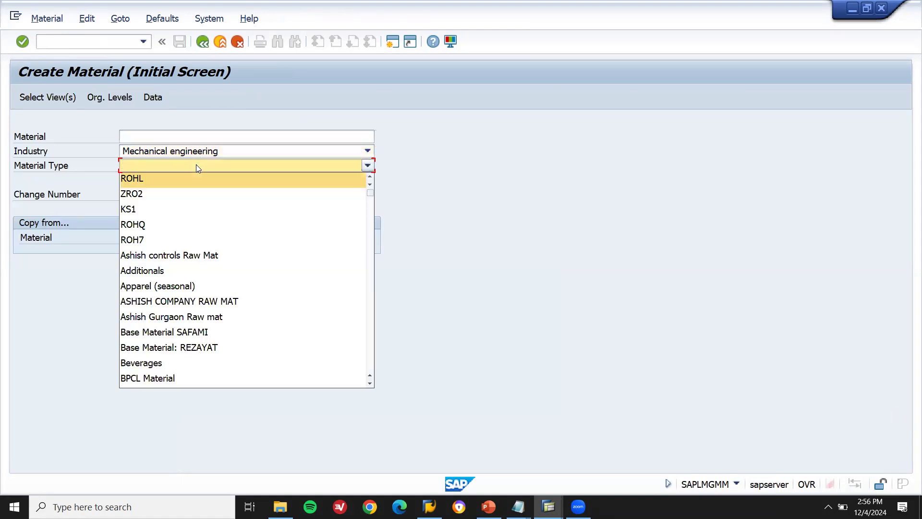
{"action": "key", "text": "Down"}
{"action": "key", "text": "Down"}
{"action": "key", "text": "z"}
{"action": "key", "text": "z"}
{"action": "key", "text": "z"}
{"action": "key", "text": "z"}
{"action": "key", "text": "z"}
{"action": "key", "text": "z"}
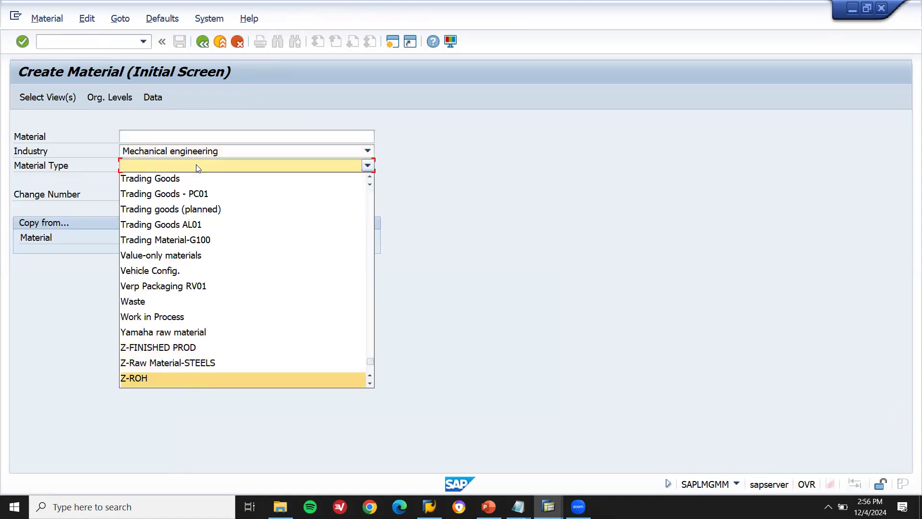
{"action": "key", "text": "Return"}
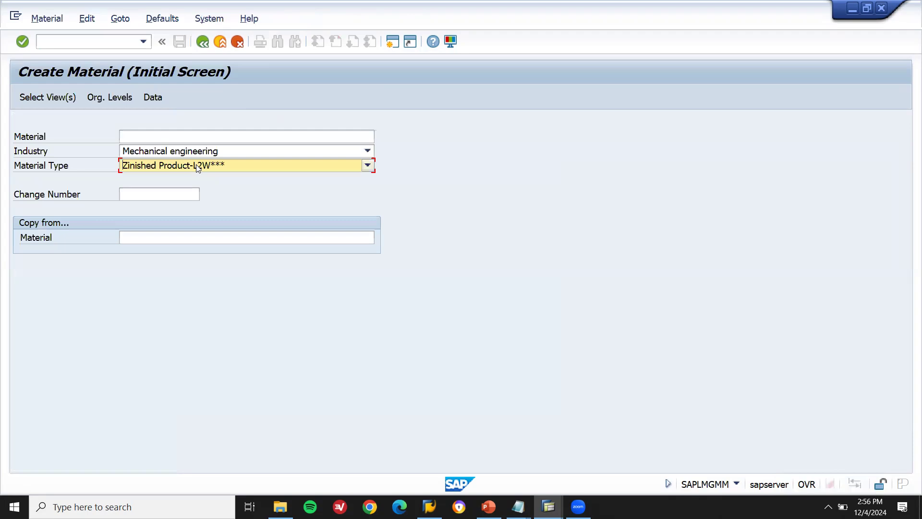
{"action": "key", "text": "z"}
{"action": "key", "text": "z"}
{"action": "key", "text": "z"}
{"action": "key", "text": "z"}
{"action": "key", "text": "Return"}
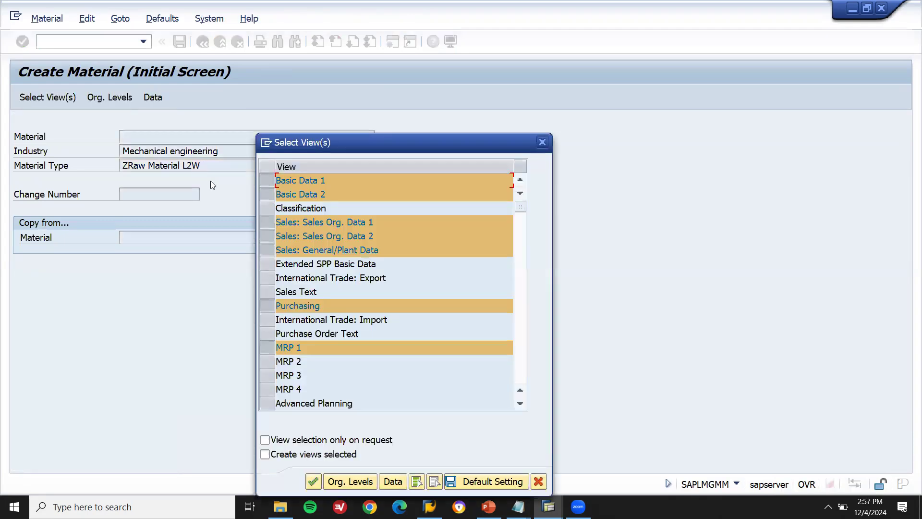
- Deselect the views Sales Org. Data 1, Sales Org. Data 2 and Sales: General/Plant Data
{"action": "left_click", "coordinate": [264, 224]}
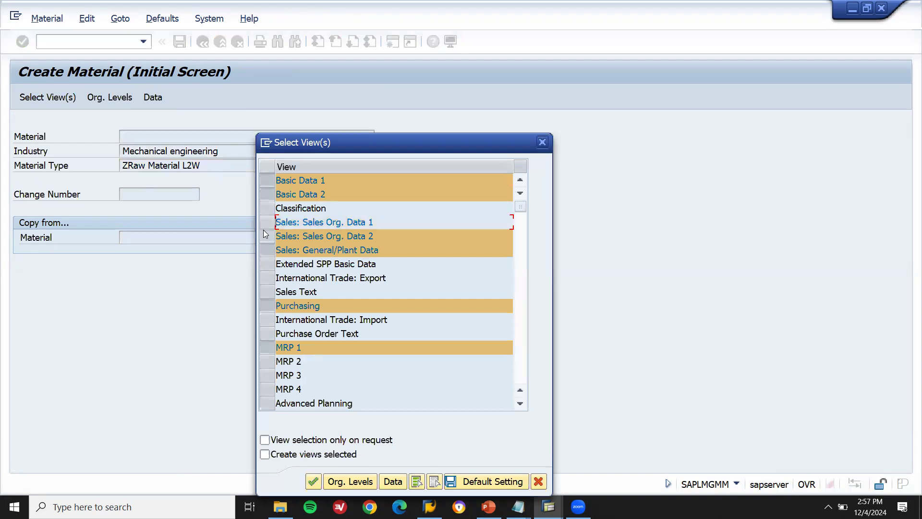
{"action": "left_click", "coordinate": [263, 236]}
{"action": "left_click", "coordinate": [263, 251]}
- Set the organizational levels to plant YN01 and storage location YN11, and continue to the material's basic data
{"action": "left_click", "coordinate": [337, 481]}
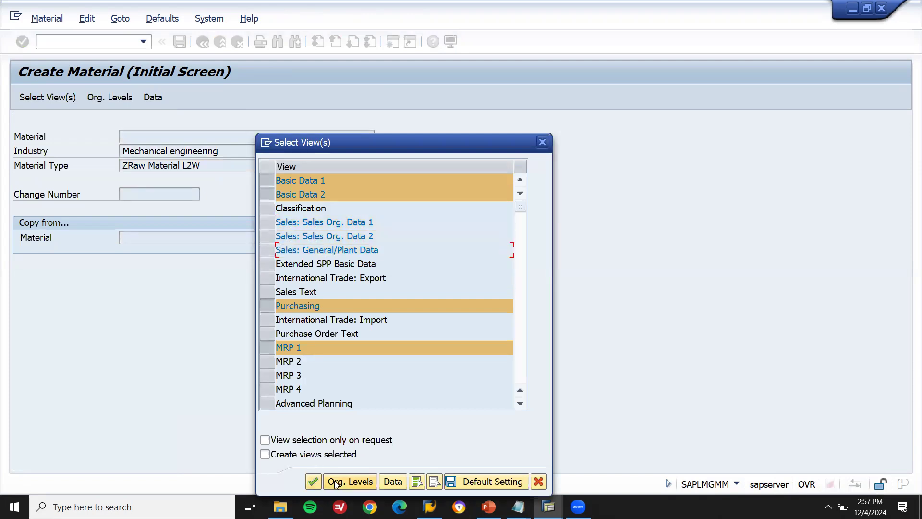
{"action": "type", "text": "YN01"}
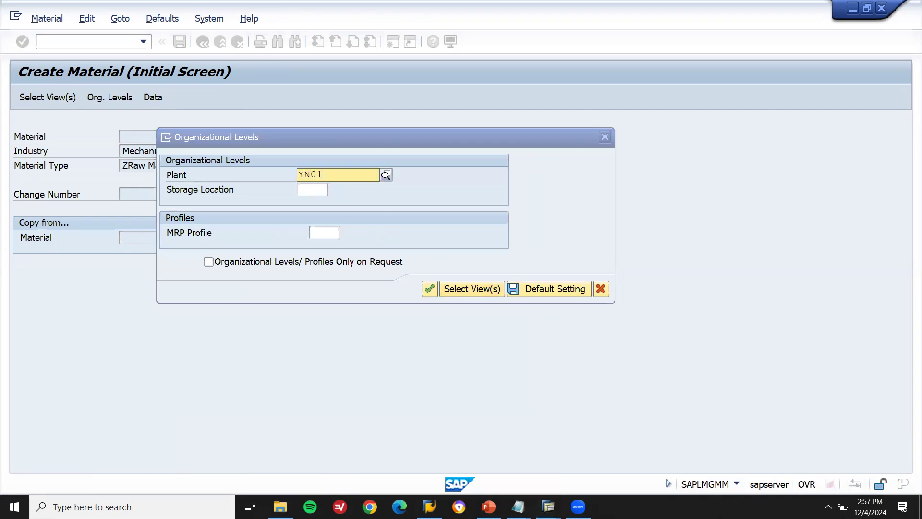
{"action": "key", "text": "Return"}
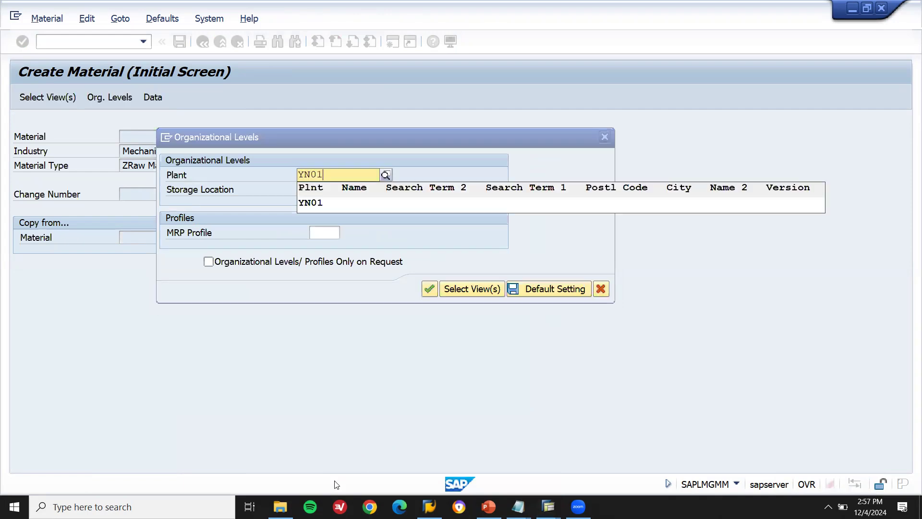
{"action": "key", "text": "Tab"}
{"action": "type", "text": "YN1"}
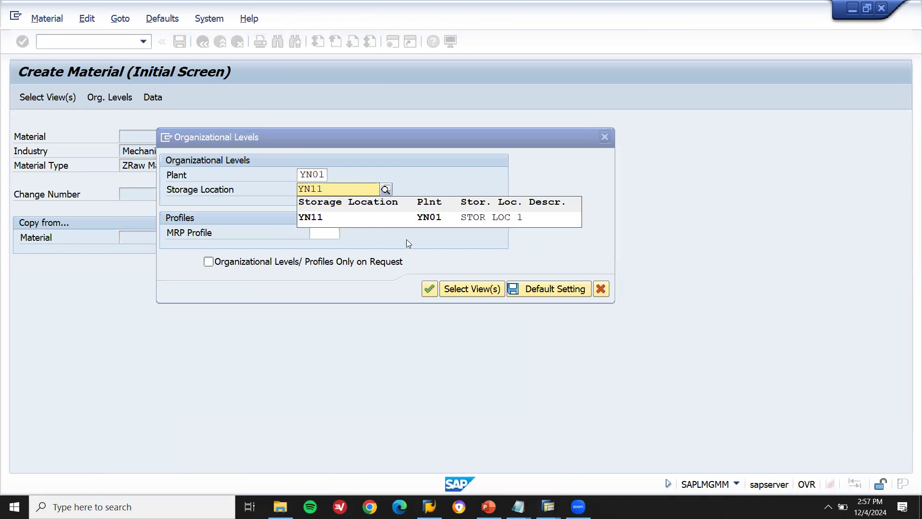
{"action": "left_click", "coordinate": [410, 222]}
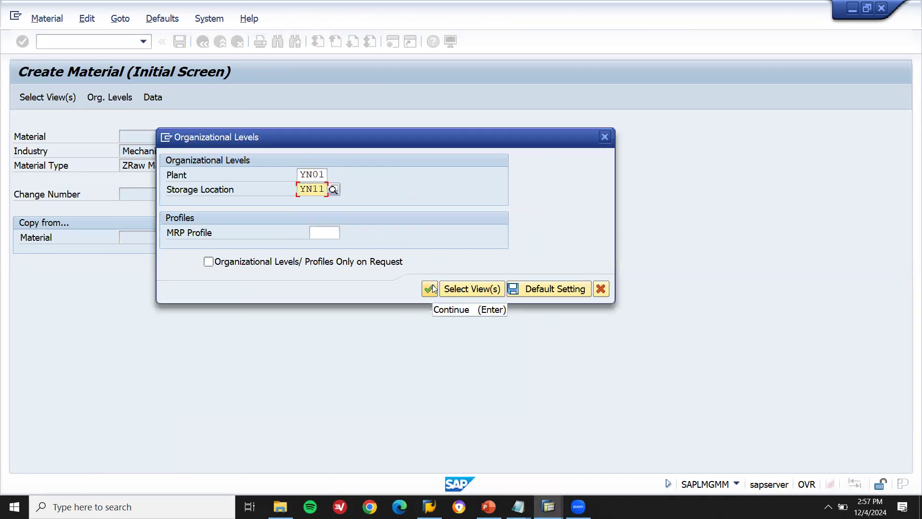
{"action": "left_click", "coordinate": [432, 287]}
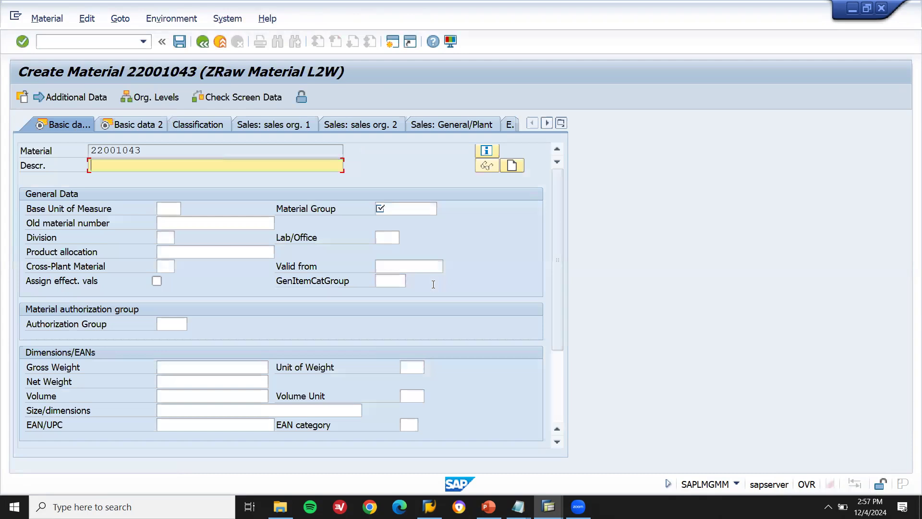
- Copy IRON ORE from the untitled Notepad note into the material description in SAP
{"action": "left_click", "coordinate": [518, 506]}
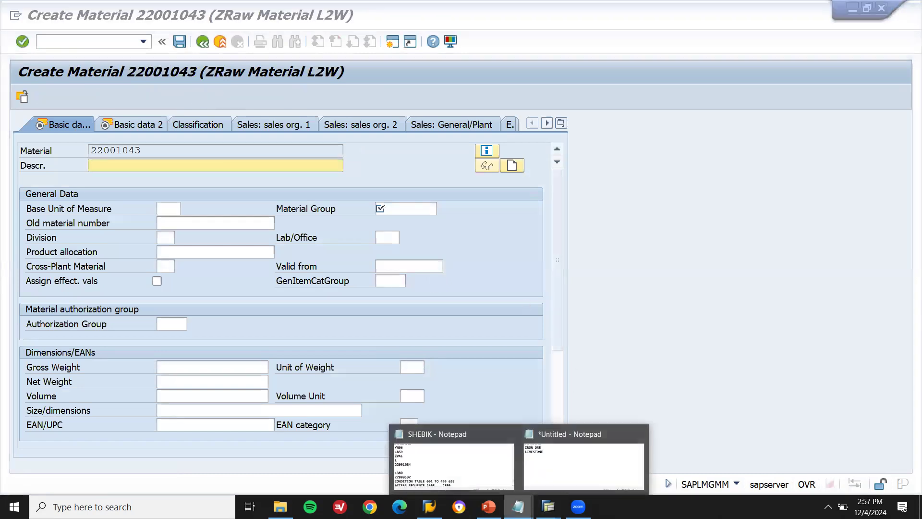
{"action": "left_click", "coordinate": [561, 457]}
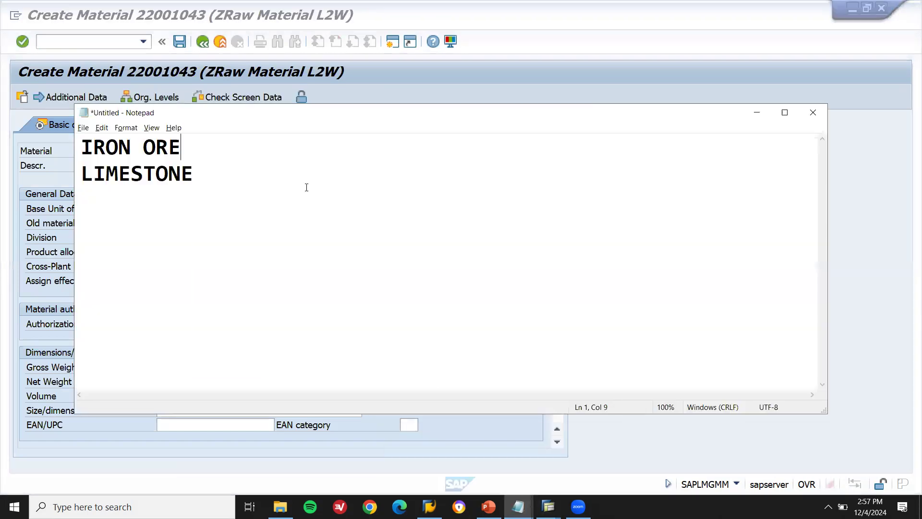
{"action": "key", "text": "shift+Home"}
{"action": "key", "text": "ctrl+c"}
{"action": "key", "text": "alt+Tab"}
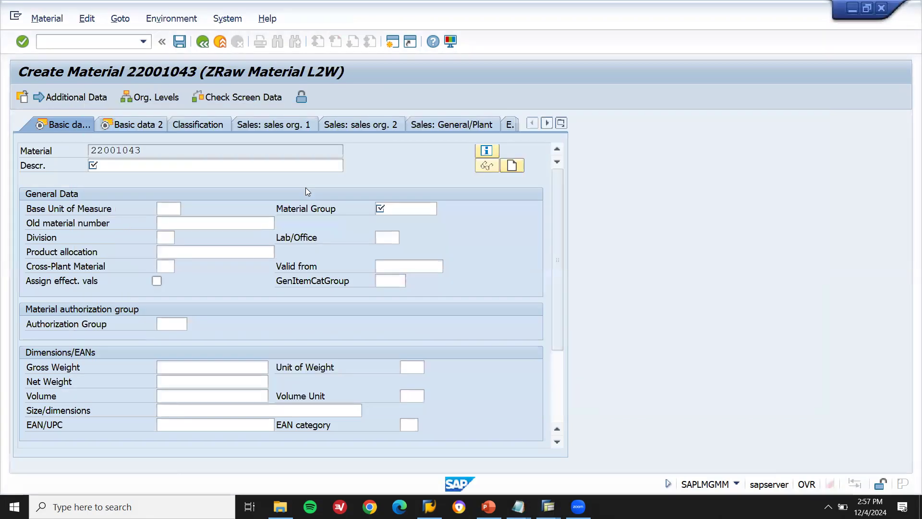
{"action": "key", "text": "ctrl+v"}
{"action": "key", "text": "Return"}
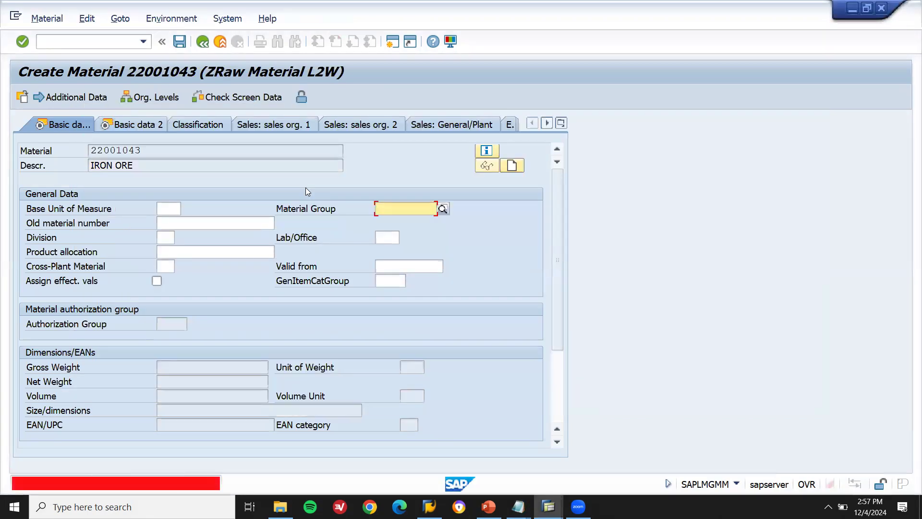
- Set the material group to 00707 and the base unit of measure to TO
{"action": "type", "text": "00707"}
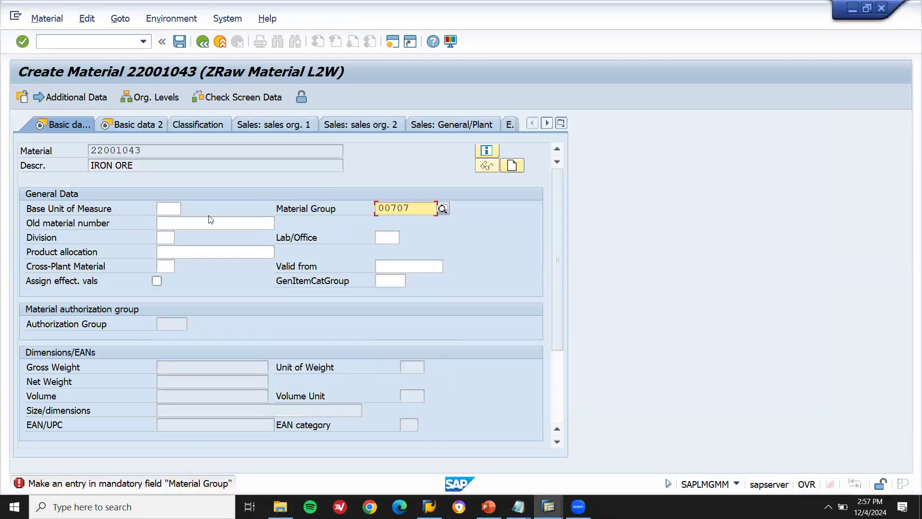
{"action": "left_click", "coordinate": [171, 207]}
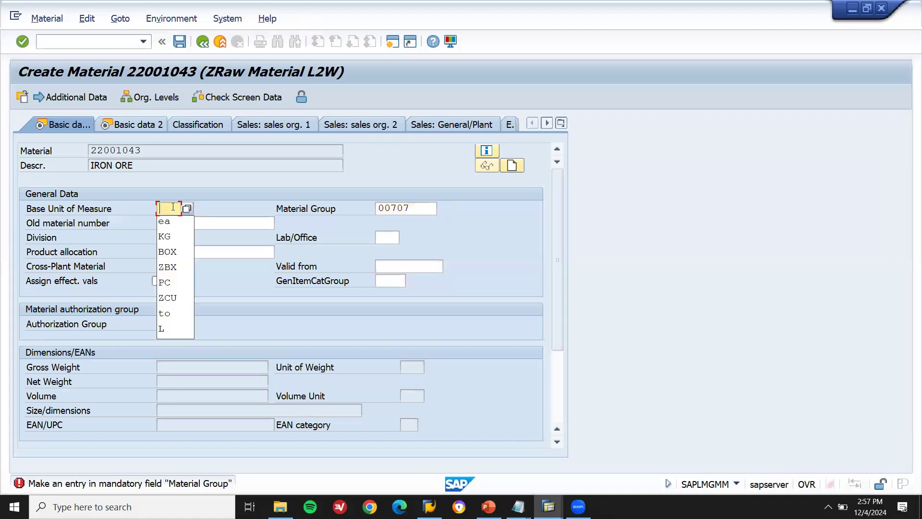
{"action": "key", "text": "Down"}
{"action": "key", "text": "Down"}
{"action": "key", "text": "Down"}
{"action": "key", "text": "Down"}
{"action": "key", "text": "Down"}
{"action": "key", "text": "Down"}
{"action": "key", "text": "Down"}
{"action": "key", "text": "Return"}
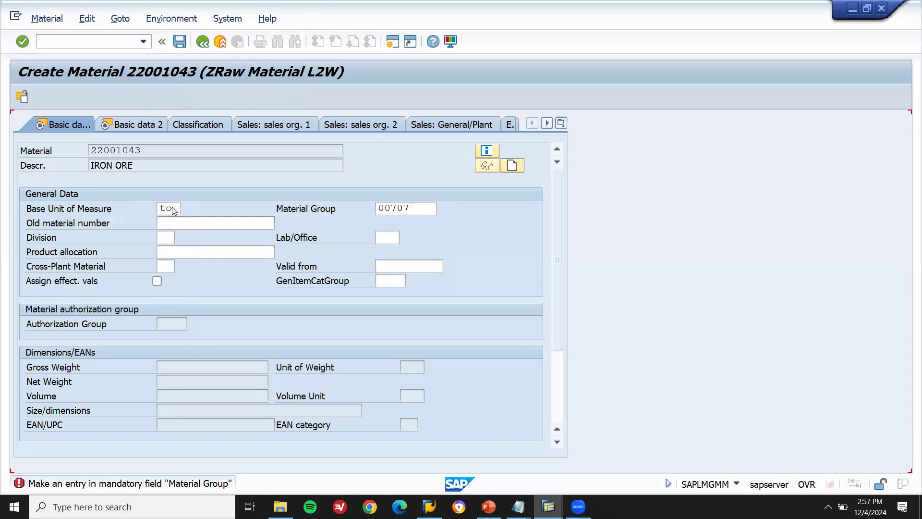
- Set the MRP type to ND and continue through the plant data and storage views to the accounting view
{"action": "key", "text": "Return"}
{"action": "key", "text": "Return"}
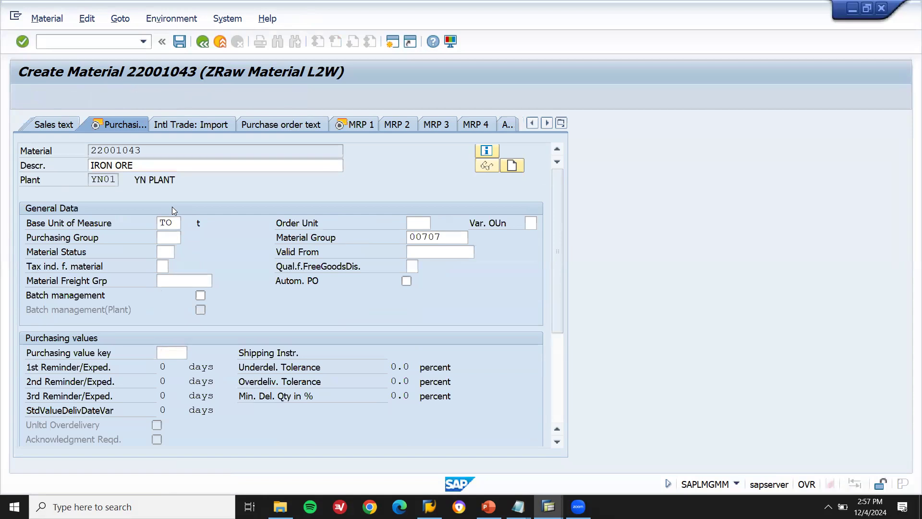
{"action": "key", "text": "Return"}
{"action": "key", "text": "Return"}
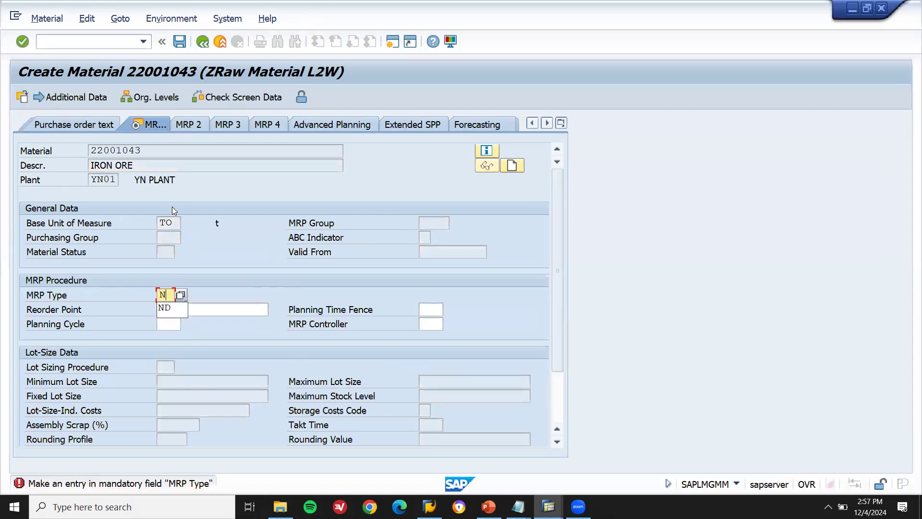
{"action": "type", "text": "ND"}
{"action": "key", "text": "Return"}
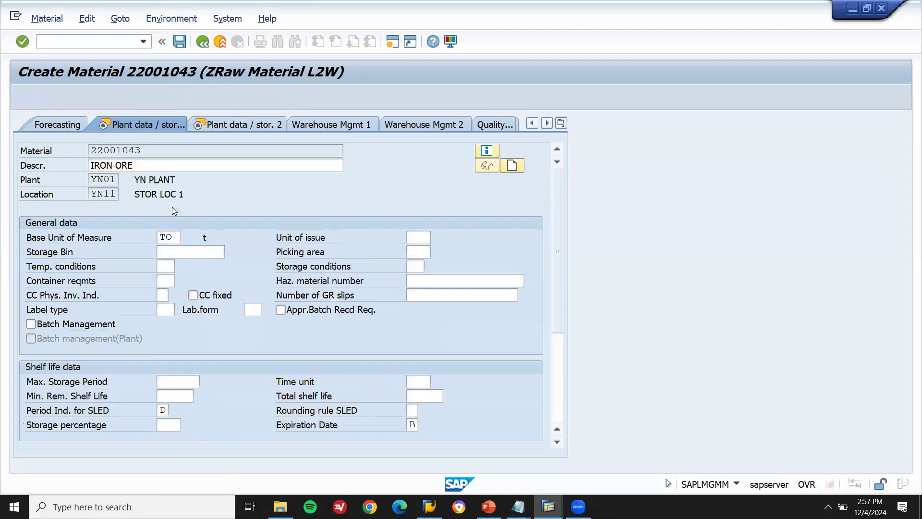
{"action": "key", "text": "Return"}
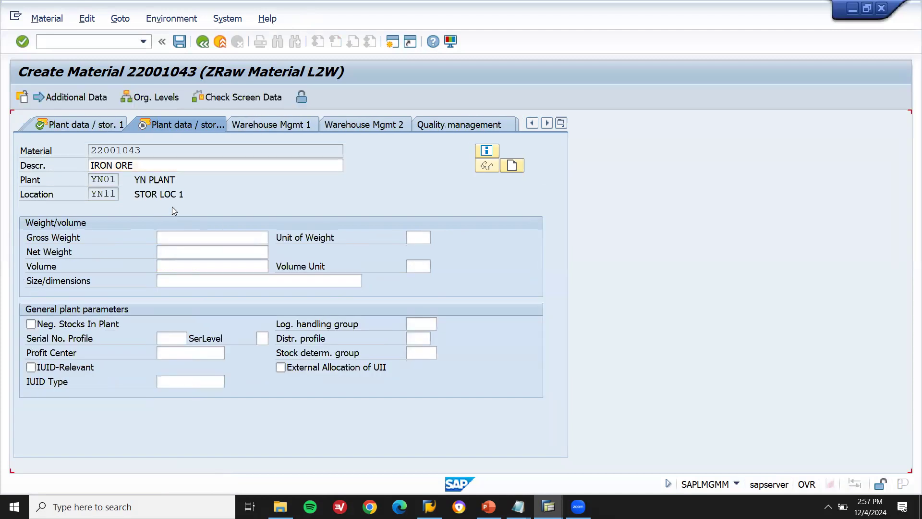
{"action": "key", "text": "Return"}
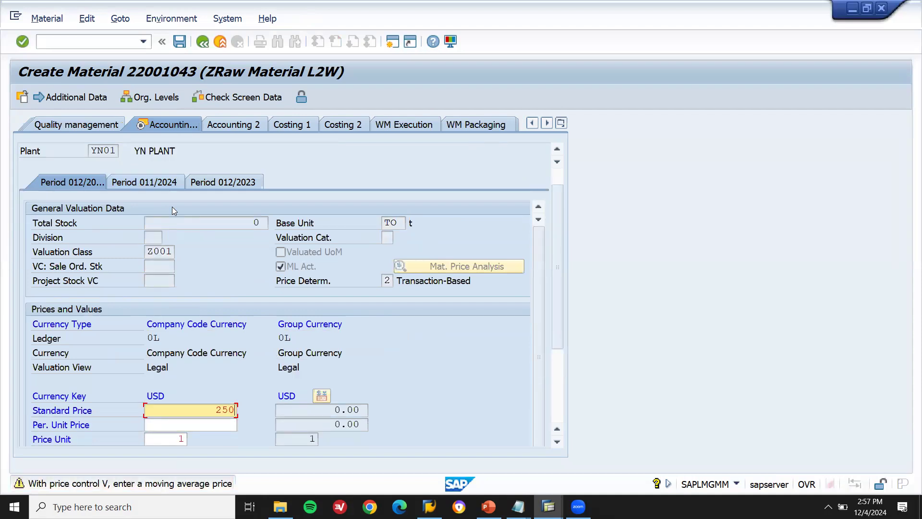
- Set the standard price and the periodic unit price to 2500 USD
{"action": "key", "text": "Tab"}
{"action": "type", "text": "2,50"}
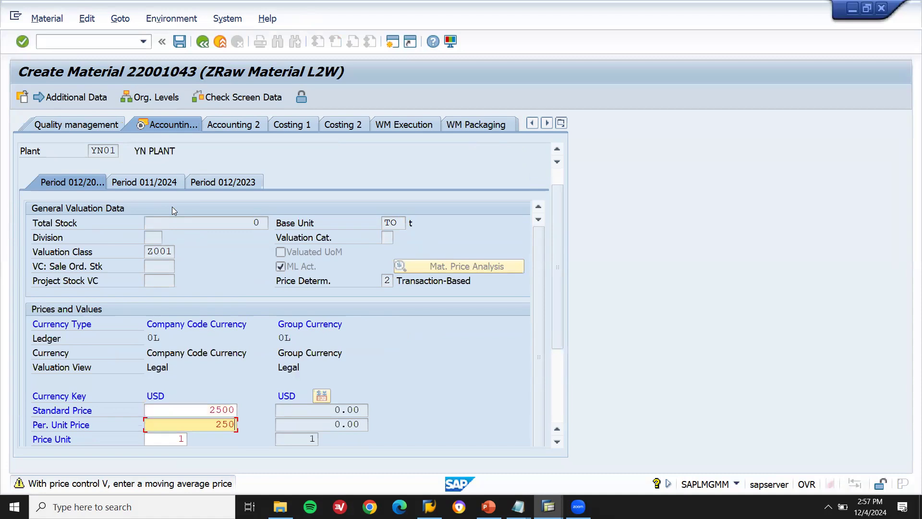
{"action": "type", "text": "0"}
{"action": "key", "text": "Return"}
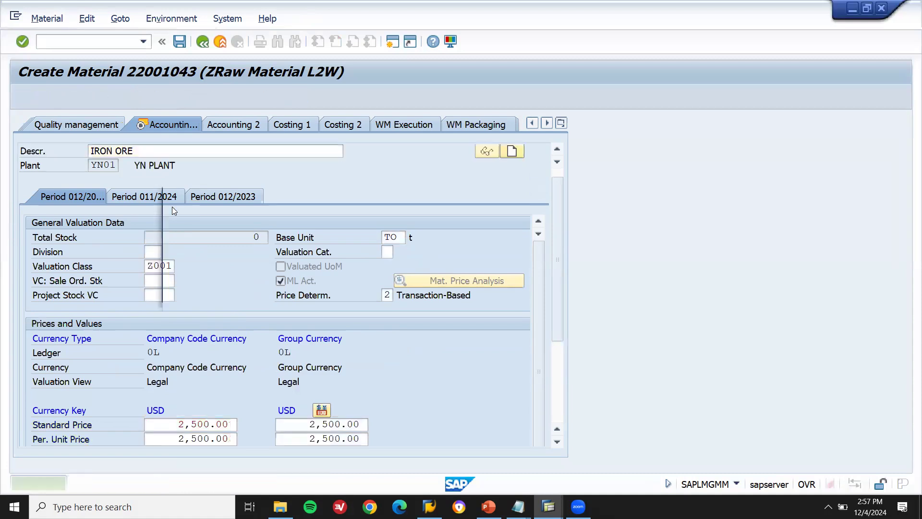
- Set the availability check to 01 in the MRP 3 view, continue to the last data screen and save the material
{"action": "key", "text": "Return"}
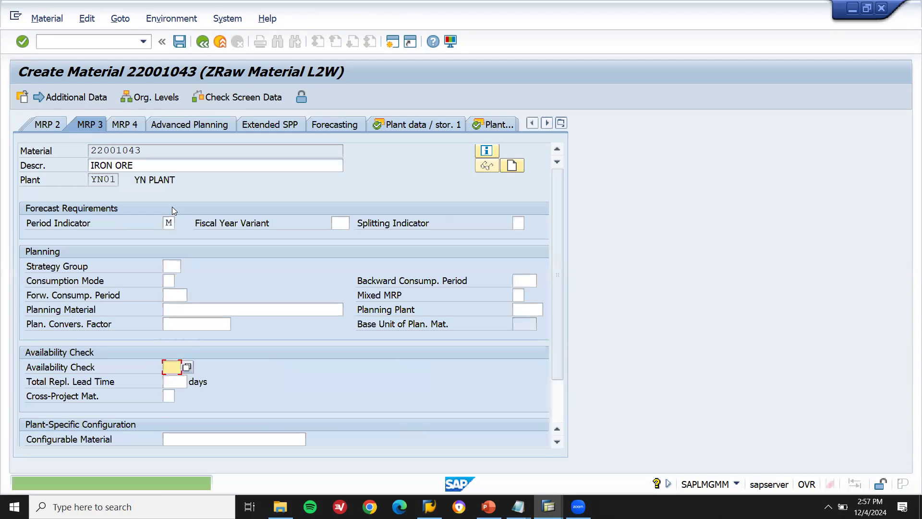
{"action": "type", "text": "01"}
{"action": "key", "text": "Return"}
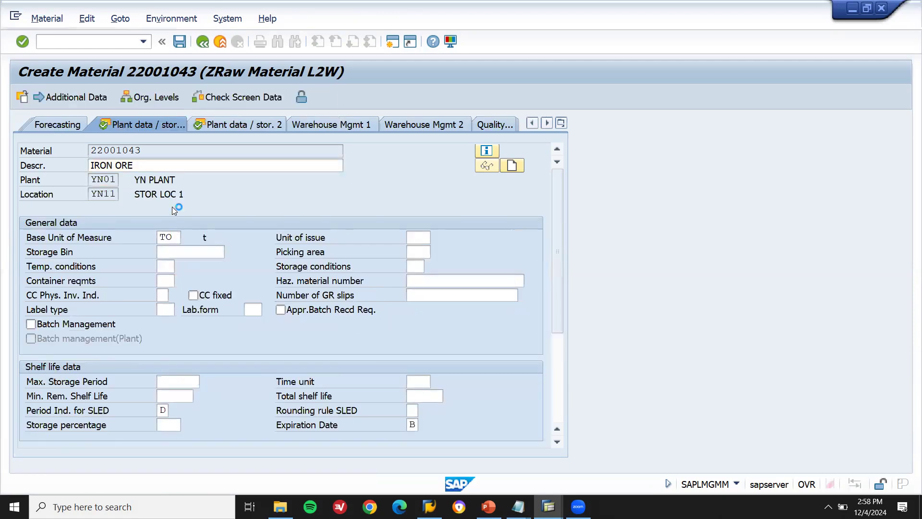
{"action": "key", "text": "Return"}
{"action": "key", "text": "Return"}
{"action": "key", "text": "Return"}
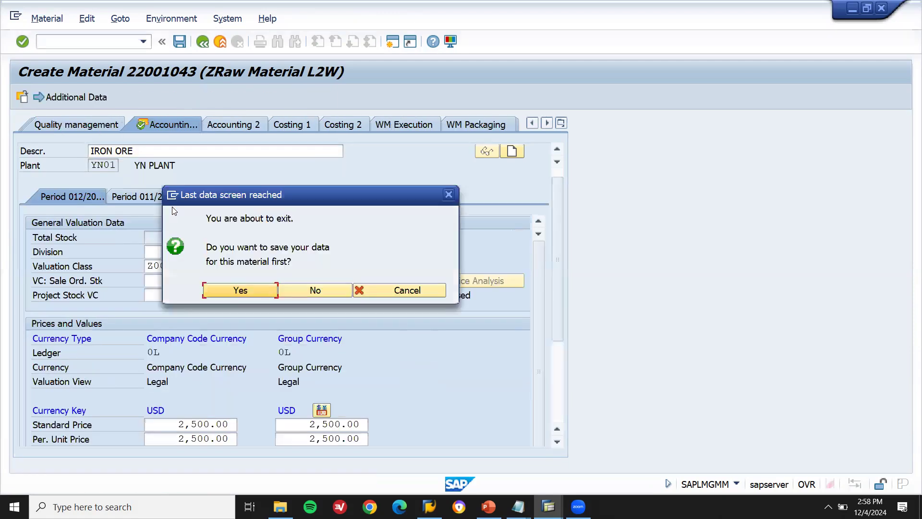
{"action": "key", "text": "Return"}
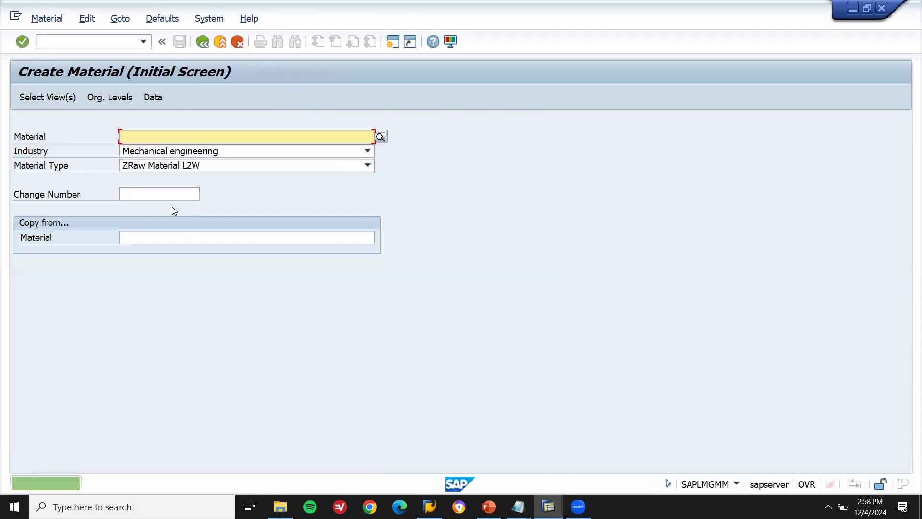
- Record material number 22001043 next to IRON ORE in the Notepad note and return to SAP
{"action": "key", "text": "alt+Tab"}
{"action": "key", "text": "Right"}
{"action": "key", "text": "Right"}
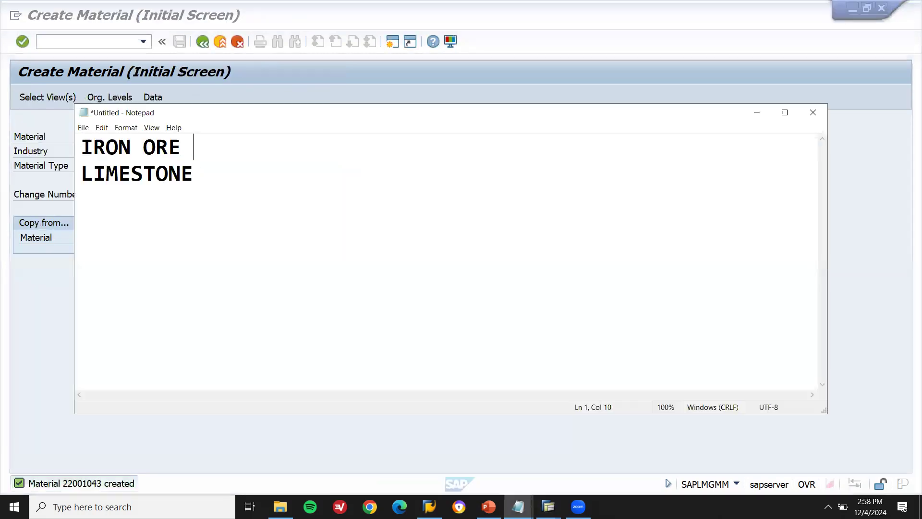
{"action": "type", "text": "22001043"}
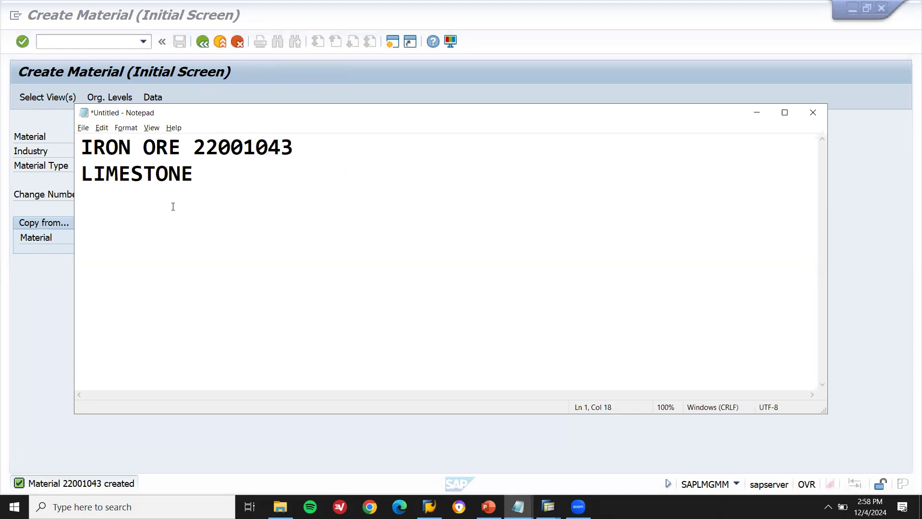
{"action": "key", "text": "alt+Tab"}
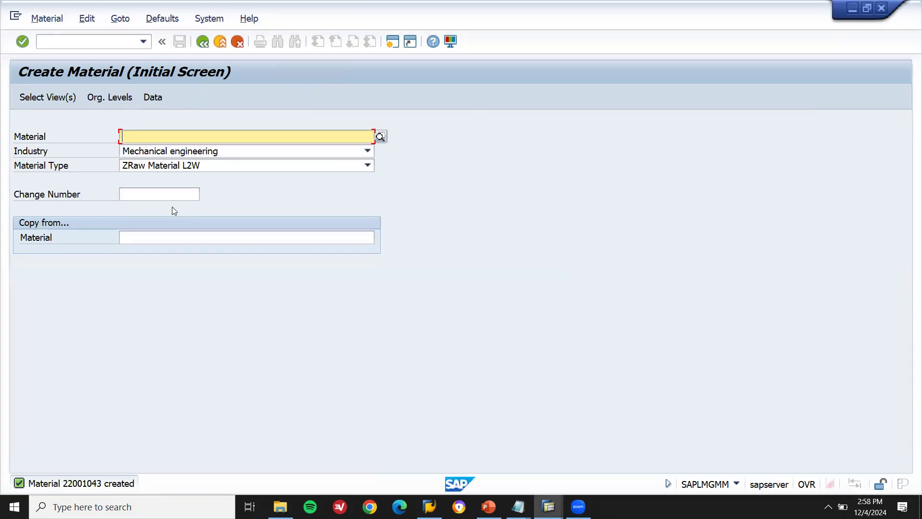
- Enter 22001043, copied from the Notepad note, as the copy-from material and proceed to view selection
{"action": "key", "text": "alt+Tab"}
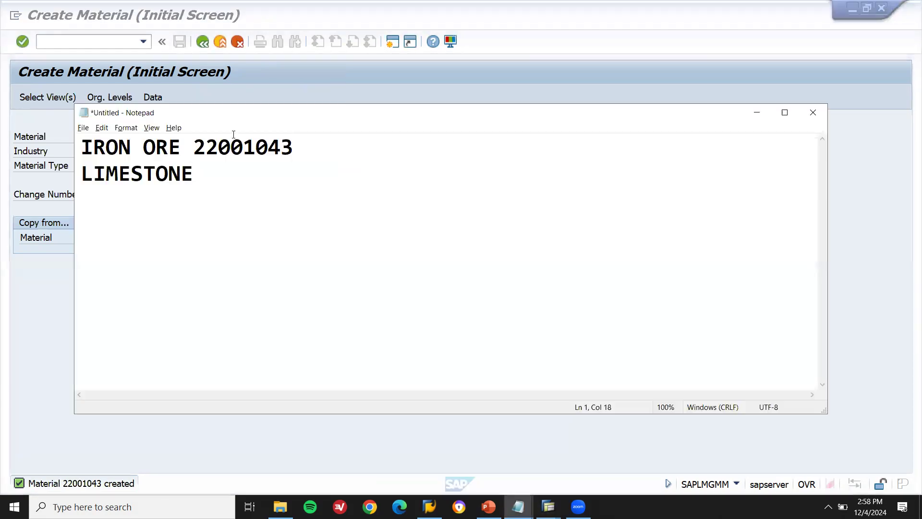
{"action": "double_click", "coordinate": [236, 144]}
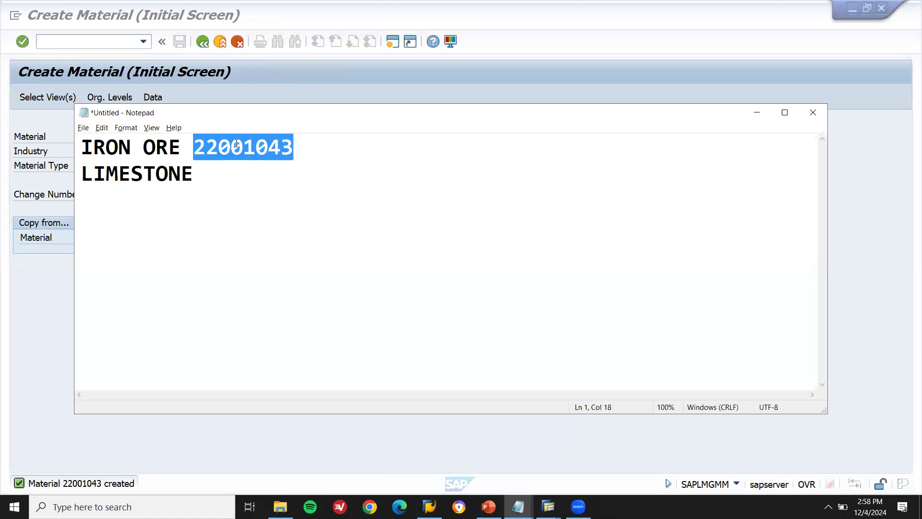
{"action": "key", "text": "ctrl+c"}
{"action": "key", "text": "alt+Tab"}
{"action": "left_click", "coordinate": [138, 236]}
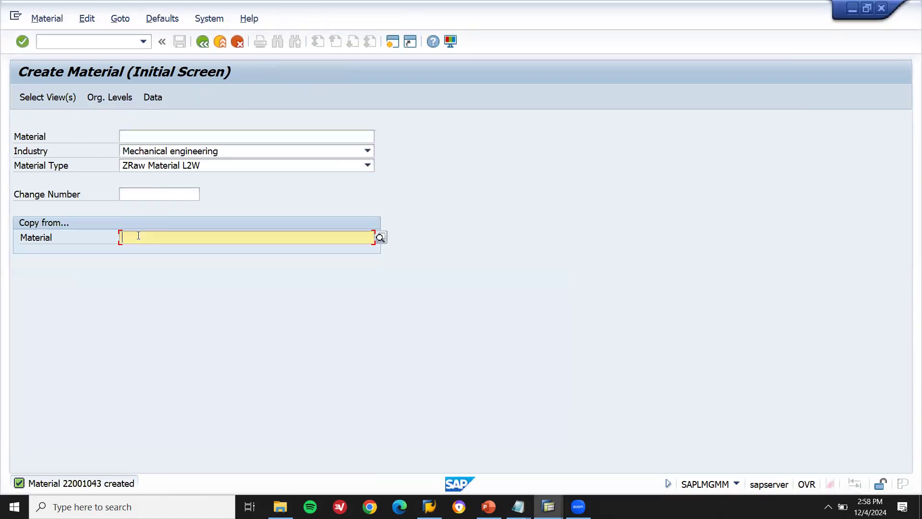
{"action": "key", "text": "ctrl+v"}
{"action": "key", "text": "Return"}
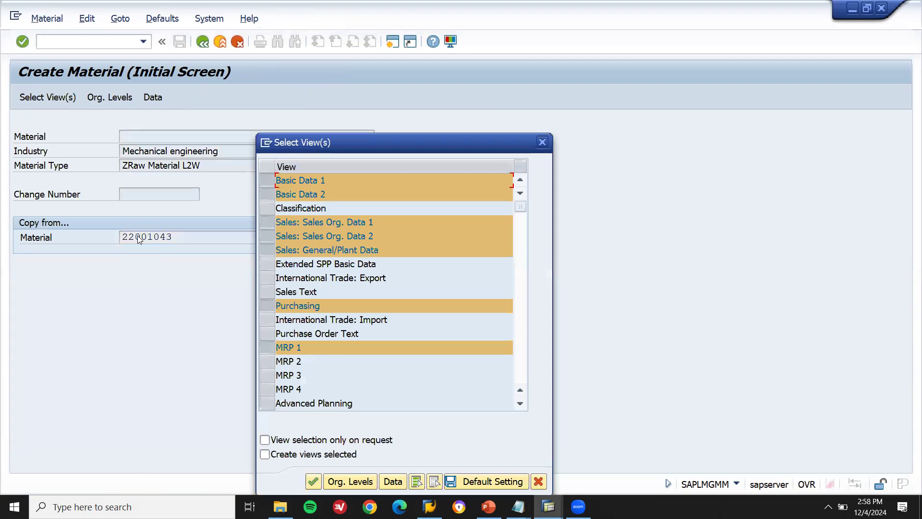
- Deselect the views Sales Org. Data 1, Sales Org. Data 2 and Sales: General/Plant Data, and continue to the organizational levels
{"action": "left_click", "coordinate": [266, 221]}
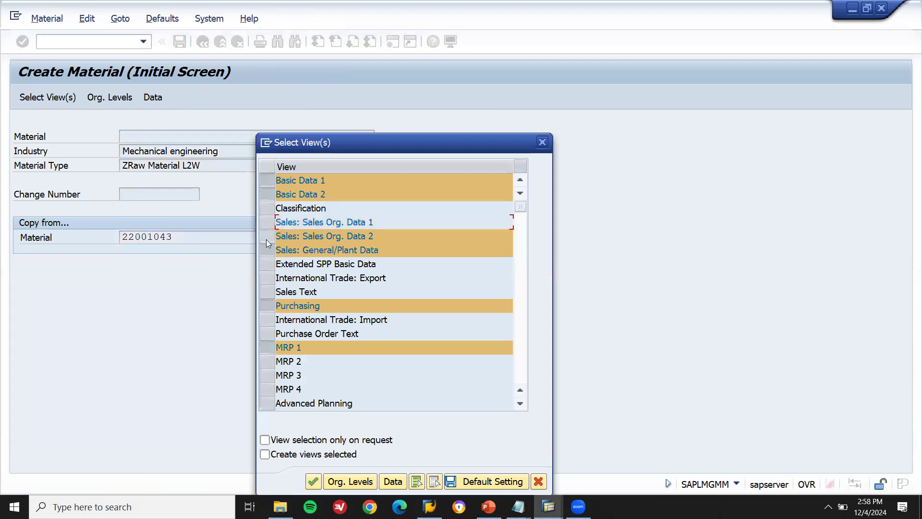
{"action": "left_click", "coordinate": [266, 240]}
{"action": "left_click", "coordinate": [266, 246]}
{"action": "key", "text": "Return"}
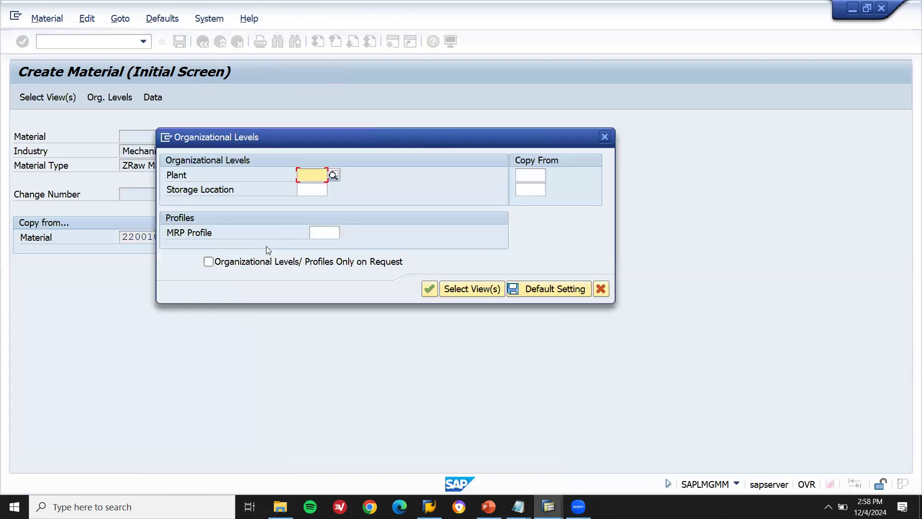
- Set the organizational levels to plant YN01 and storage location YN12
{"action": "key", "text": "Down"}
{"action": "key", "text": "Return"}
{"action": "key", "text": "Tab"}
{"action": "key", "text": "Down"}
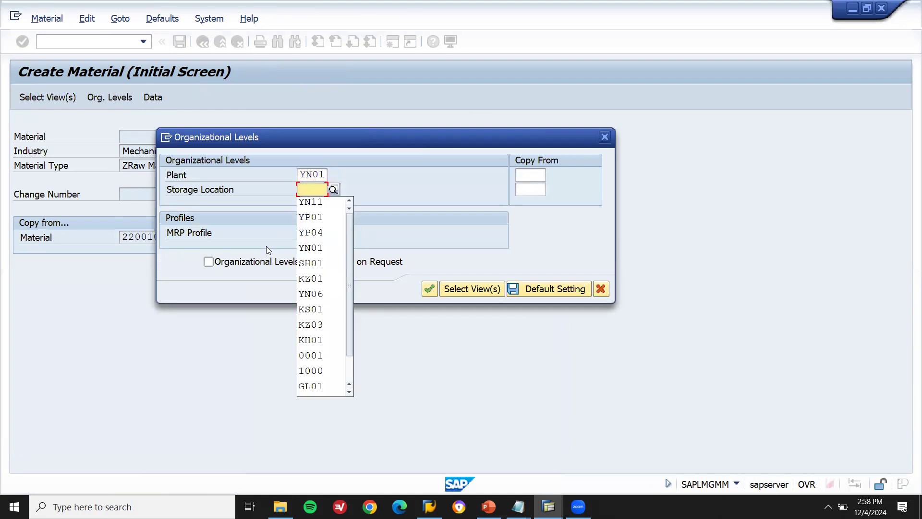
{"action": "type", "text": "YN12"}
{"action": "key", "text": "Tab"}
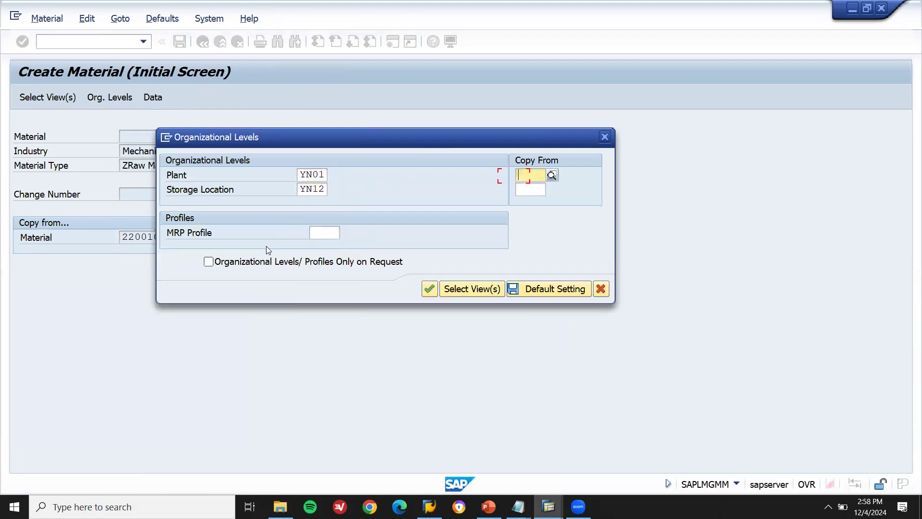
- Set the copy-from levels to plant YN01 and storage location YN11, and continue to the material data
{"action": "key", "text": "Down"}
{"action": "key", "text": "Down"}
{"action": "key", "text": "Return"}
{"action": "key", "text": "Tab"}
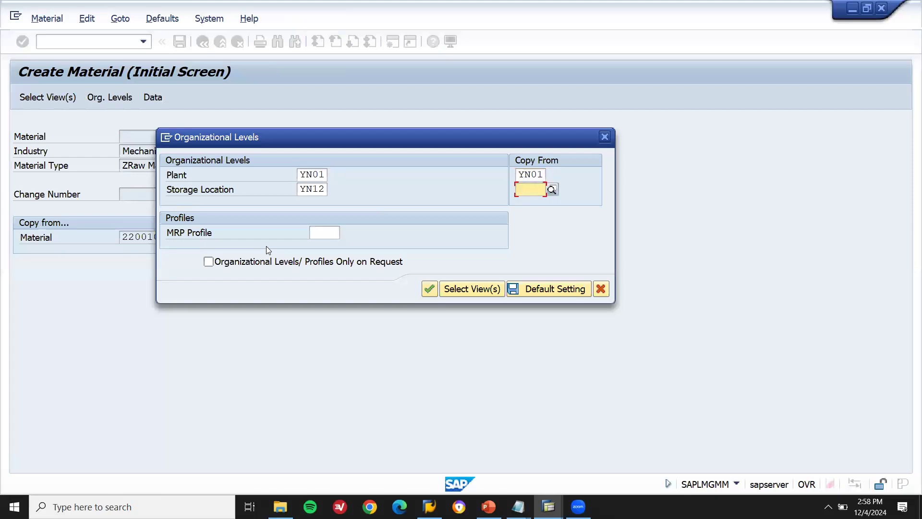
{"action": "type", "text": "TN"}
{"action": "key", "text": "BackSpace"}
{"action": "key", "text": "BackSpace"}
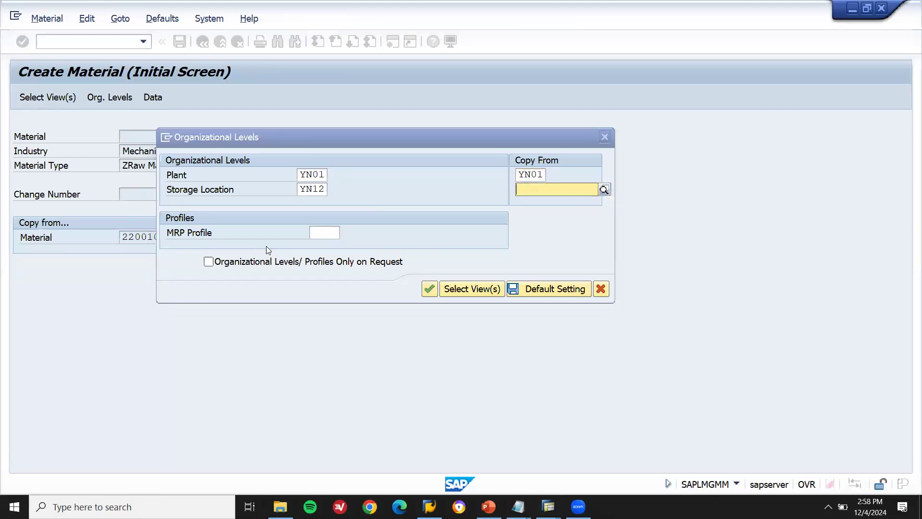
{"action": "type", "text": "YN11"}
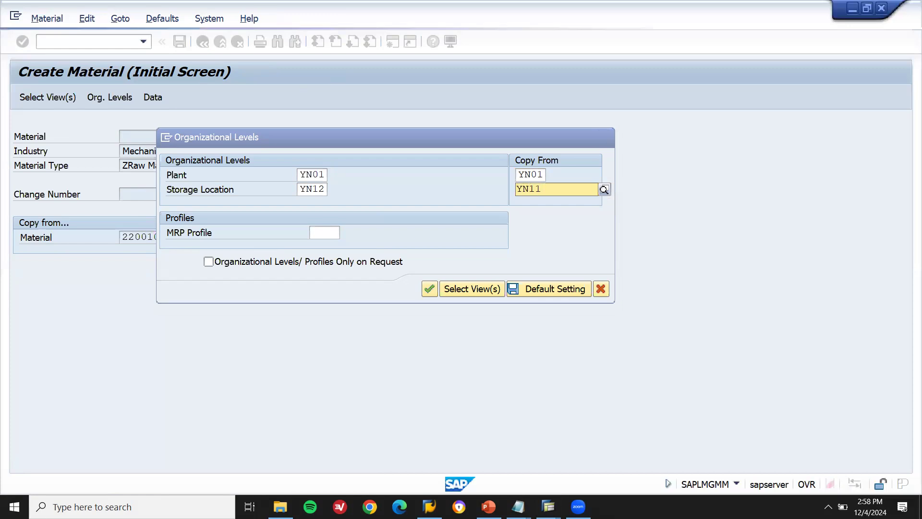
{"action": "key", "text": "Down"}
{"action": "key", "text": "Return"}
{"action": "key", "text": "Return"}
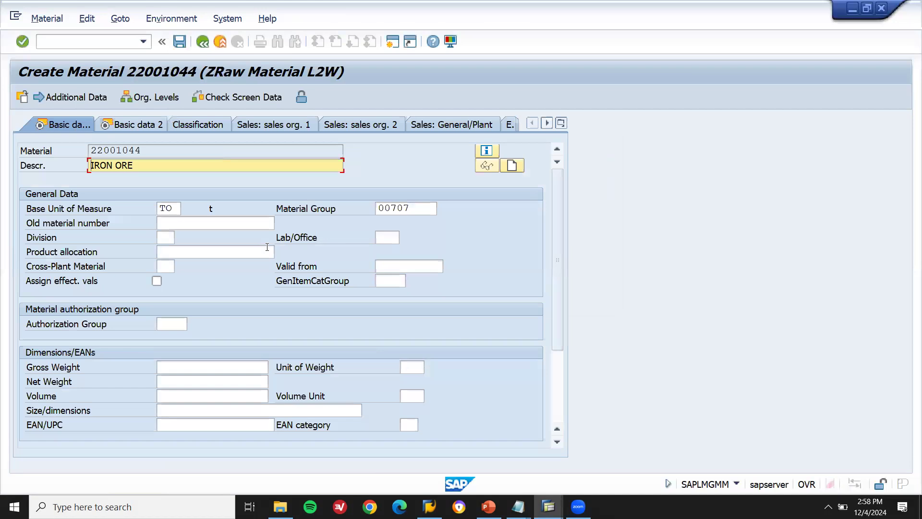
- Replace the material description with LIMESTONE, copied from the Notepad note
{"action": "key", "text": "alt+Tab"}
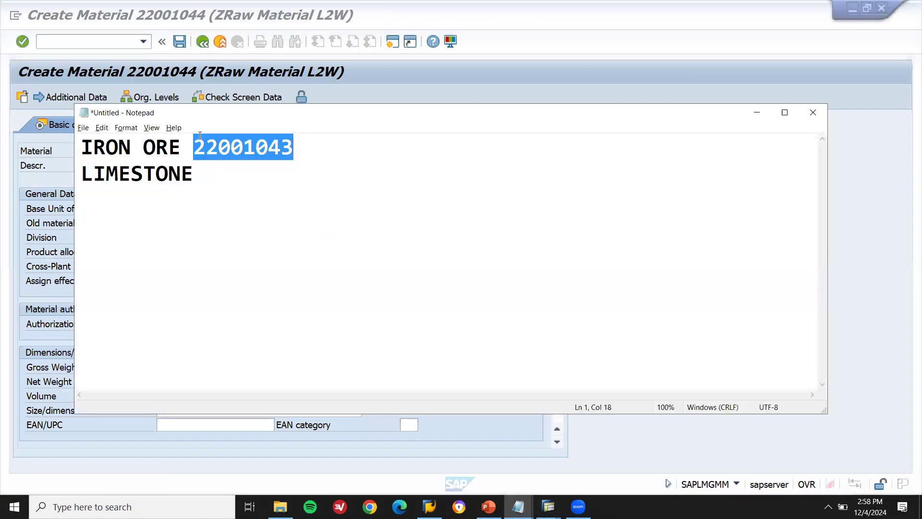
{"action": "double_click", "coordinate": [153, 170]}
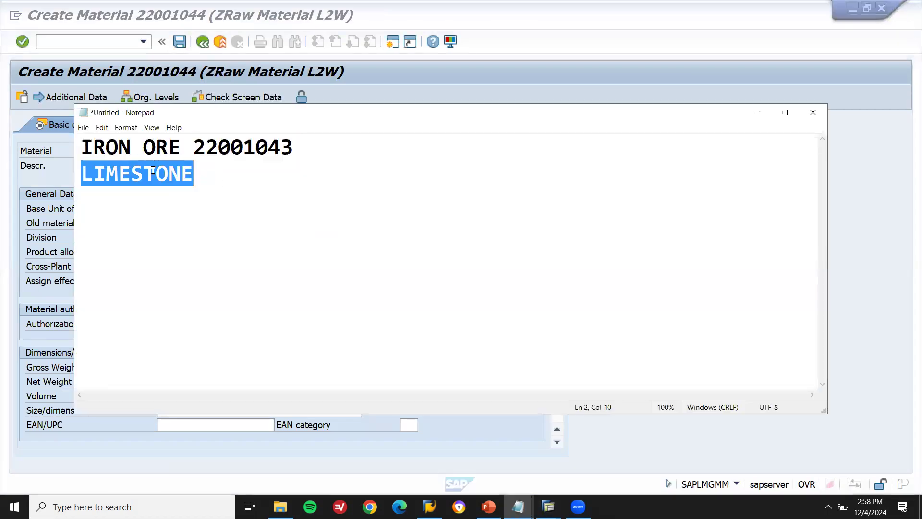
{"action": "key", "text": "alt+Tab"}
{"action": "triple_click", "coordinate": [172, 164]}
{"action": "key", "text": "ctrl+v"}
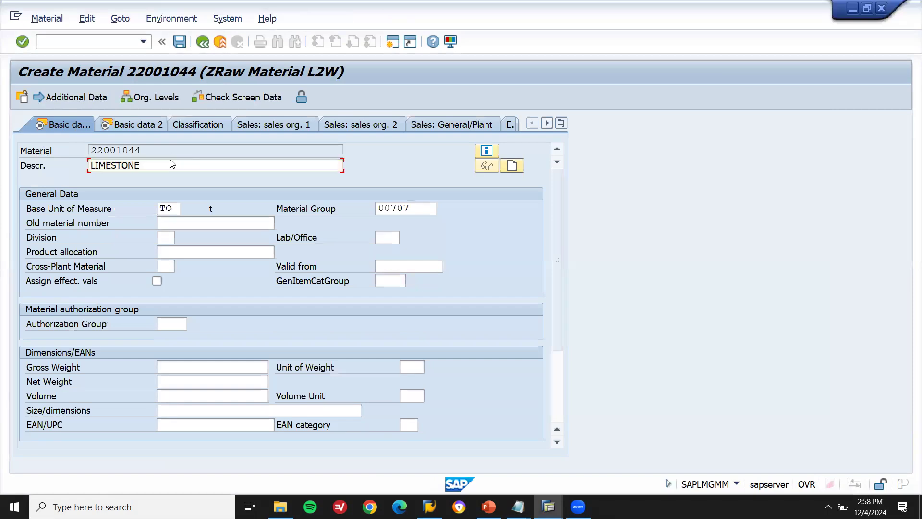
- Accept the copied data in all remaining views up to the last data screen and save the material
{"action": "key", "text": "Return"}
{"action": "key", "text": "Return"}
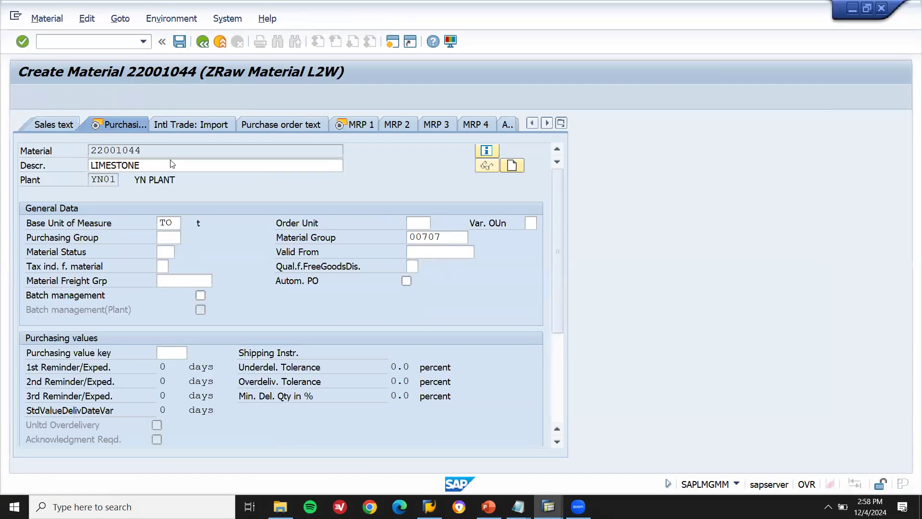
{"action": "key", "text": "Return"}
{"action": "key", "text": "Return"}
{"action": "key", "text": "Return"}
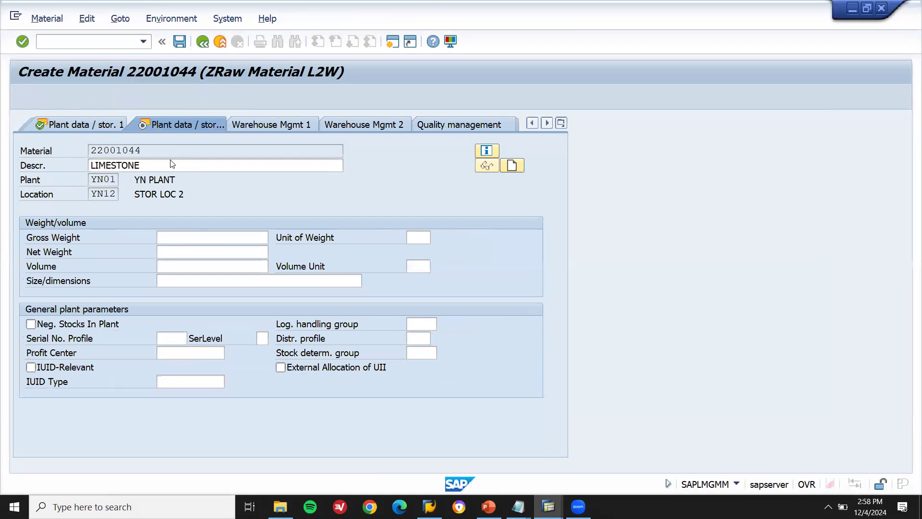
{"action": "key", "text": "Return"}
{"action": "key", "text": "Return"}
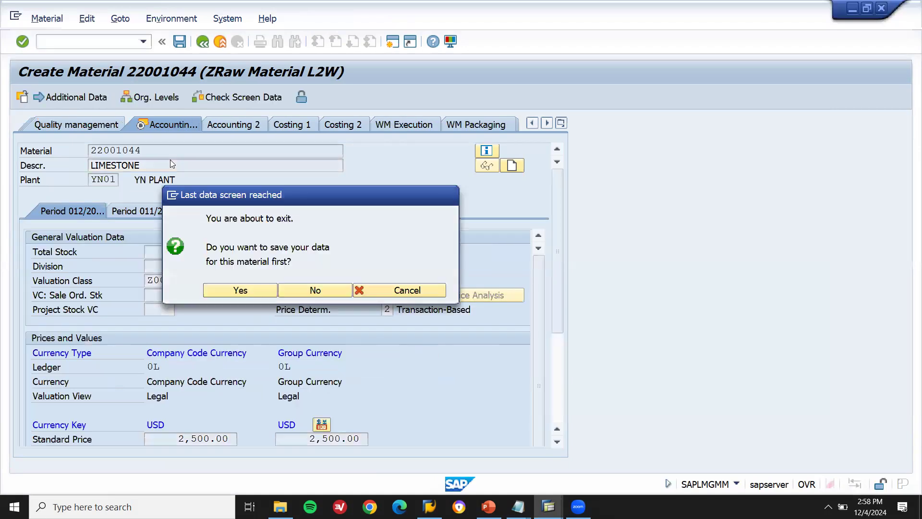
{"action": "key", "text": "Return"}
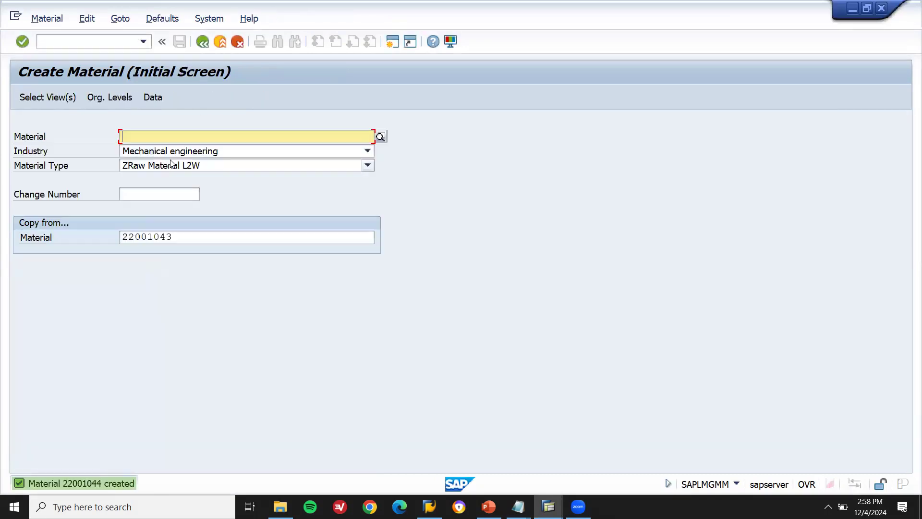
- Record material number 22001044 next to LIMESTONE in the Notepad note and return to SAP
{"action": "key", "text": "alt+Tab"}
{"action": "key", "text": "Right"}
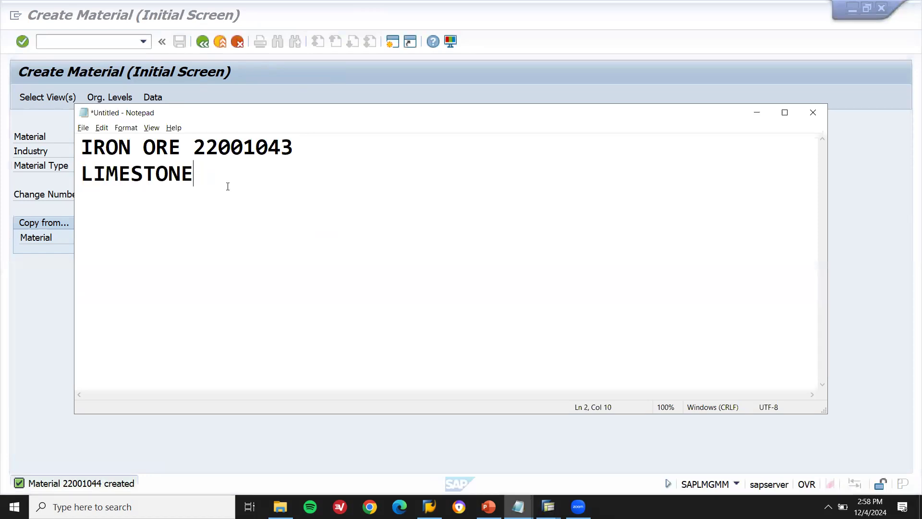
{"action": "double_click", "coordinate": [266, 148]}
{"action": "left_click", "coordinate": [266, 160]}
{"action": "type", "text": "2200104"}
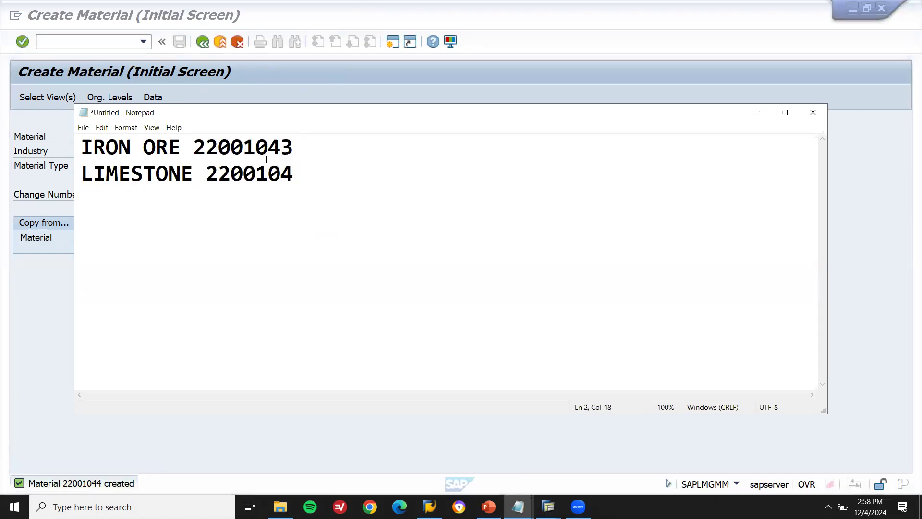
{"action": "type", "text": "4"}
{"action": "key", "text": "alt+Tab"}
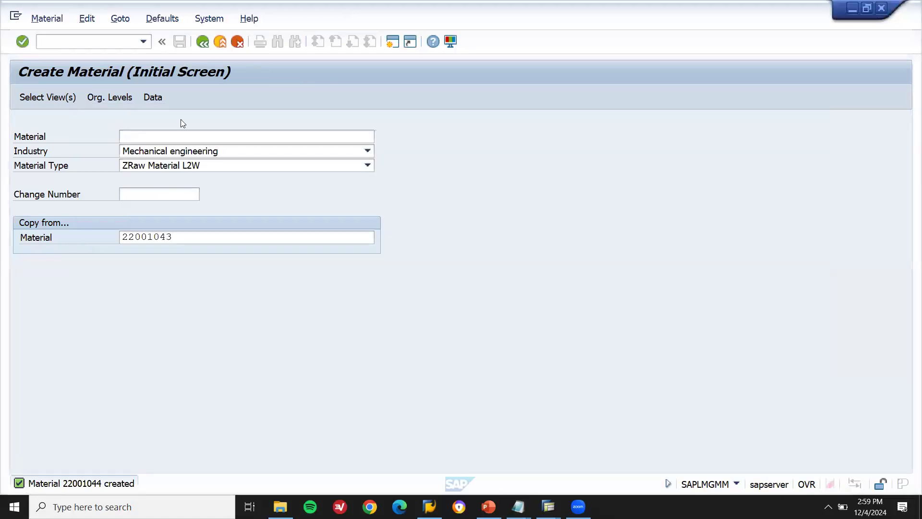
- Leave material creation and start purchase requisition creation with transaction ME51N
{"action": "left_click", "coordinate": [66, 42]}
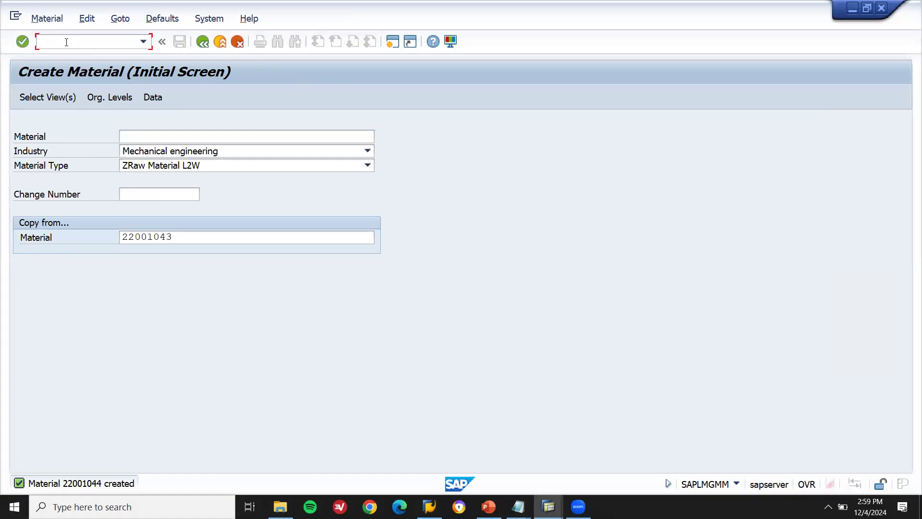
{"action": "type", "text": "/NME51N"}
{"action": "key", "text": "Return"}
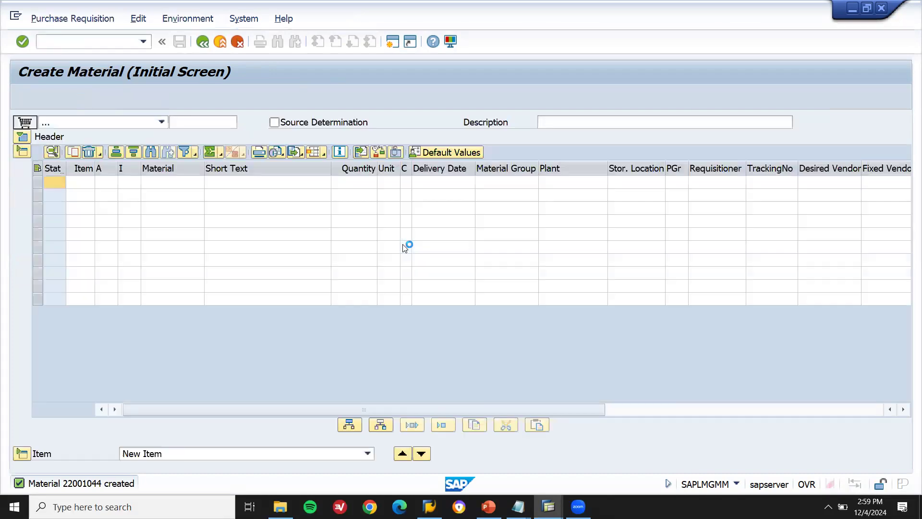
- Enter material 22001043, copied from the Notepad note, in the requisition's first item row
{"action": "left_click", "coordinate": [183, 187]}
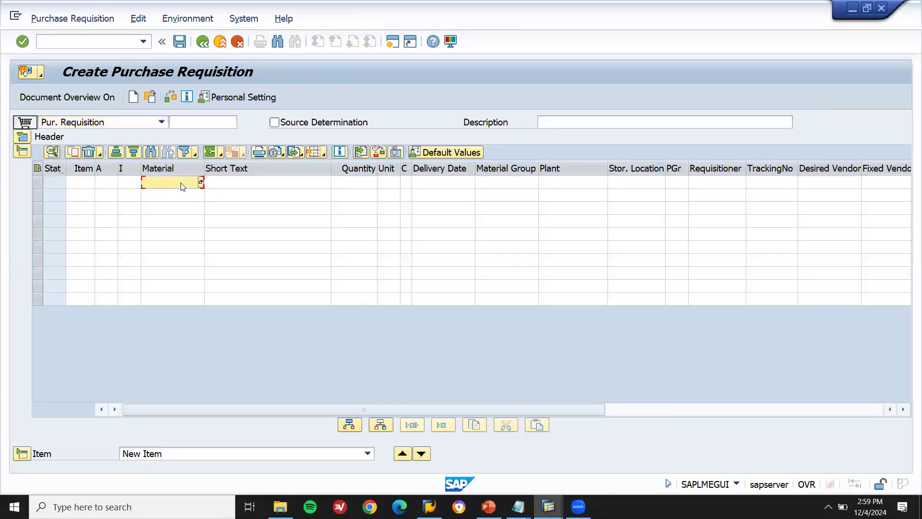
{"action": "key", "text": "alt+Tab"}
{"action": "double_click", "coordinate": [243, 147]}
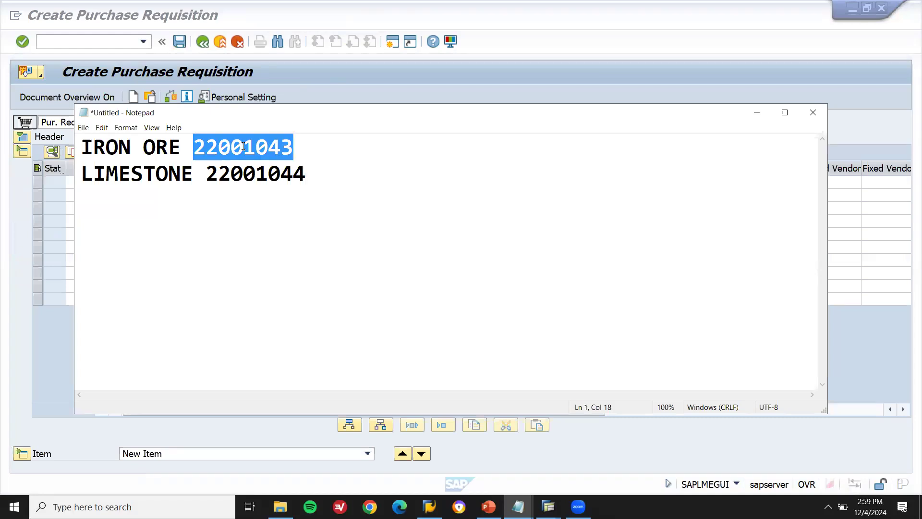
{"action": "key", "text": "ctrl+c"}
{"action": "key", "text": "alt+Tab"}
{"action": "key", "text": "ctrl+v"}
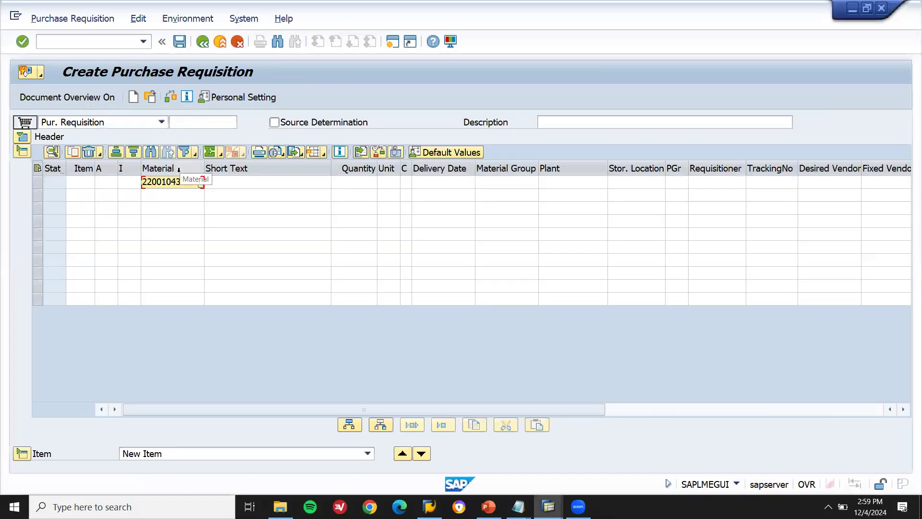
- Enter material 22001044, copied from the Notepad note, in the requisition's second item row
{"action": "left_click", "coordinate": [188, 196]}
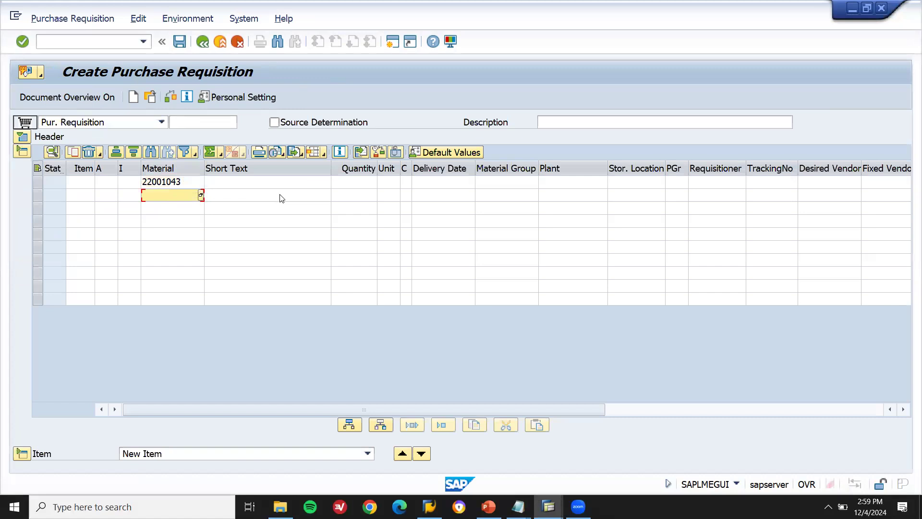
{"action": "key", "text": "alt+Tab"}
{"action": "double_click", "coordinate": [277, 174]}
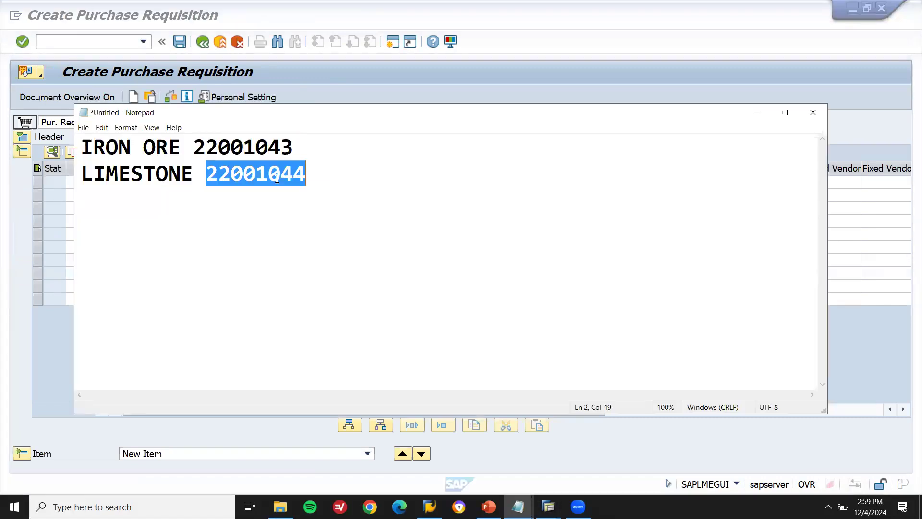
{"action": "key", "text": "ctrl+c"}
{"action": "key", "text": "alt+Tab"}
{"action": "key", "text": "ctrl+v"}
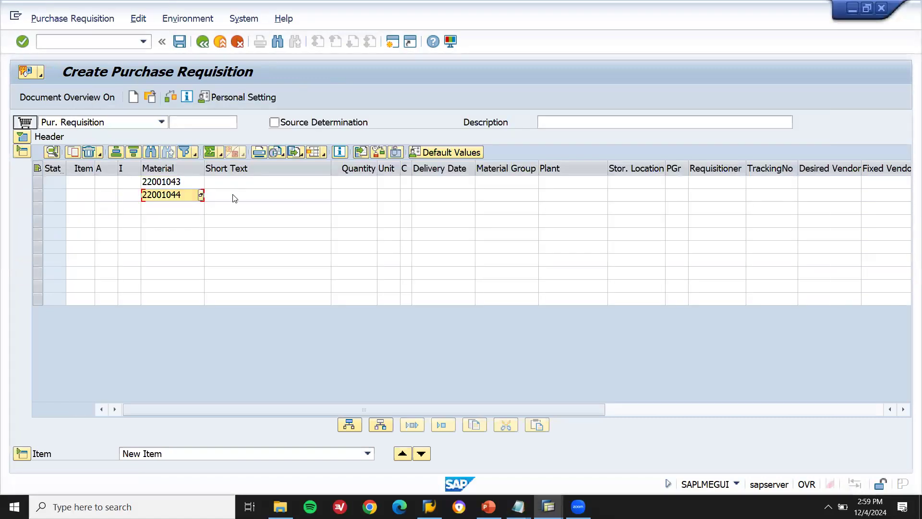
- Set the requisition quantities to 10 for material 22001043 and 15 for material 22001044
{"action": "left_click", "coordinate": [341, 185]}
{"action": "type", "text": "10"}
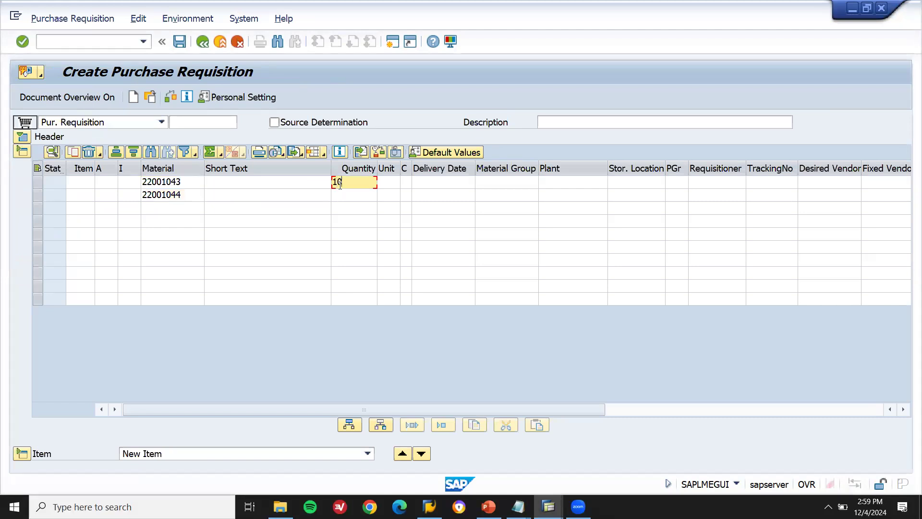
{"action": "key", "text": "Down"}
{"action": "type", "text": "15"}
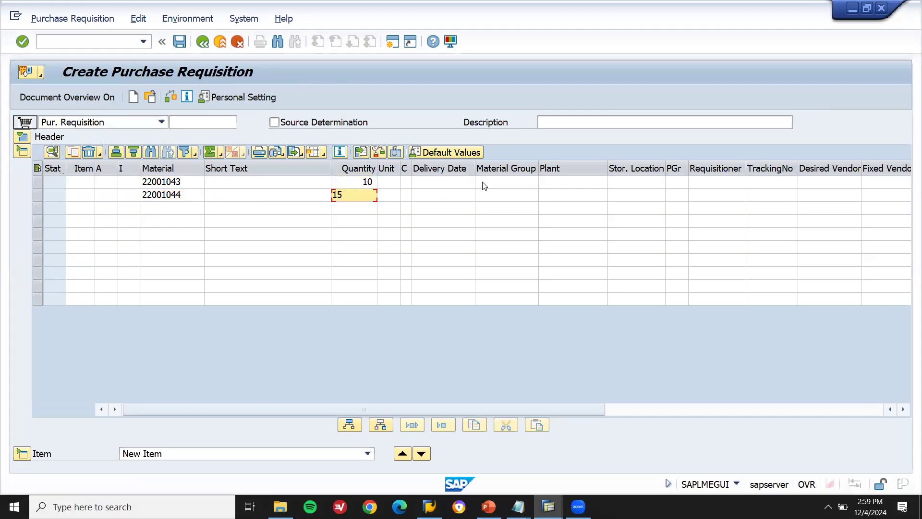
- Set the plant to YN01 for both requisition items
{"action": "left_click", "coordinate": [555, 181]}
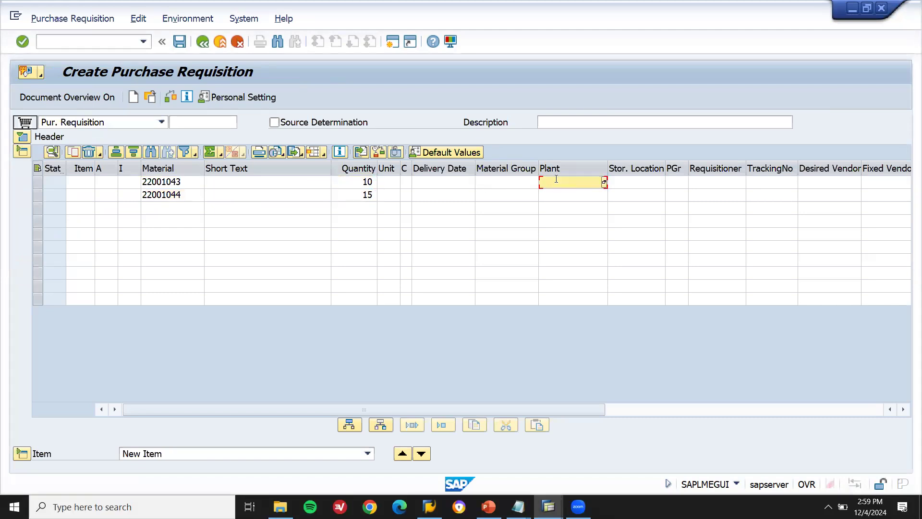
{"action": "type", "text": "YN01"}
{"action": "key", "text": "Down"}
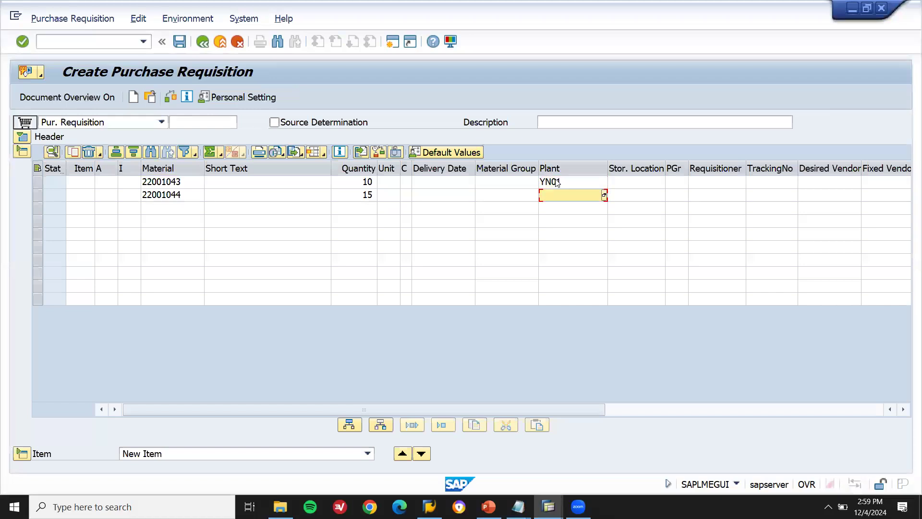
{"action": "type", "text": "YN01"}
- Set the storage location to YN11 for the first item and YN12 for the second, and confirm the item data
{"action": "left_click", "coordinate": [648, 182]}
{"action": "type", "text": "YN11"}
{"action": "key", "text": "Down"}
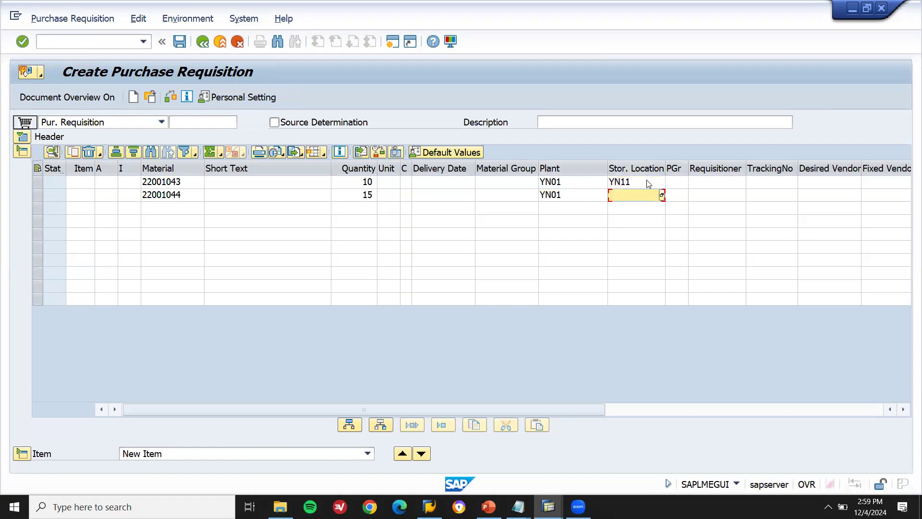
{"action": "type", "text": "YN12"}
{"action": "key", "text": "Return"}
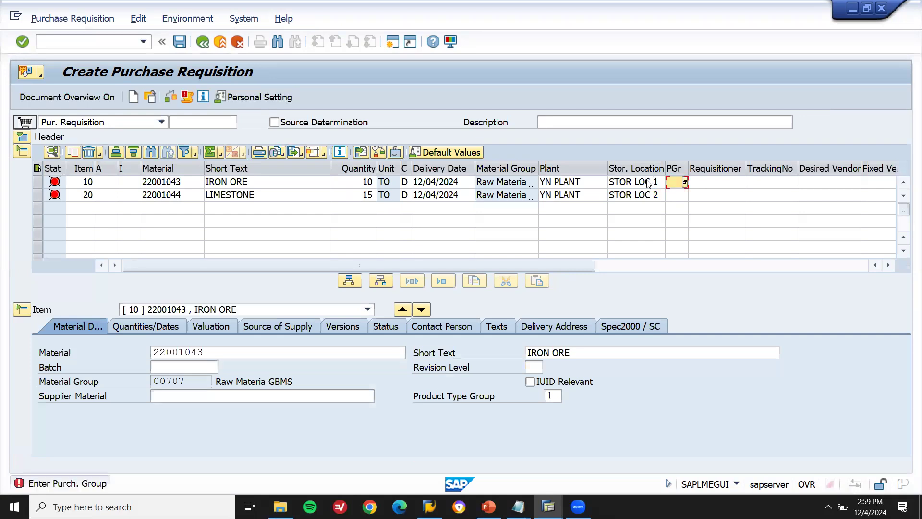
- Set purchasing group 001 for both requisition items and confirm the entries past the delivery date check
{"action": "type", "text": "001"}
{"action": "key", "text": "Down"}
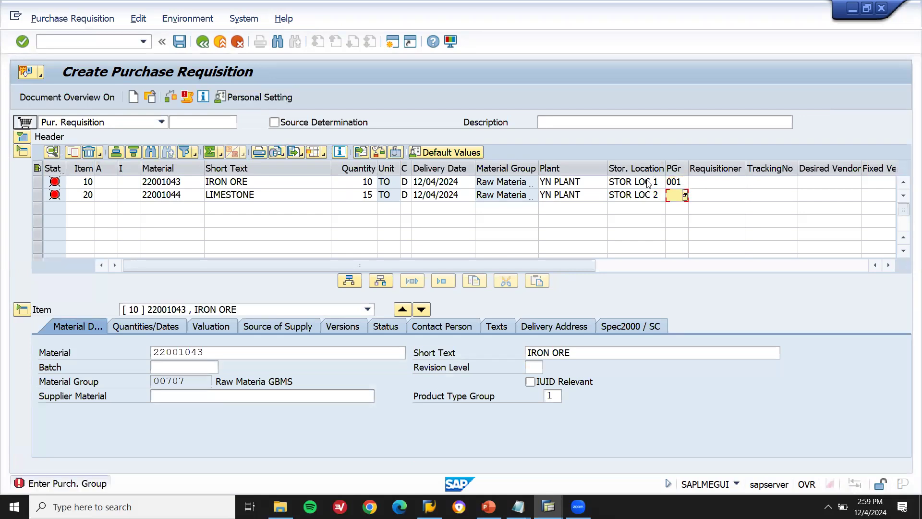
{"action": "type", "text": "001"}
{"action": "key", "text": "Return"}
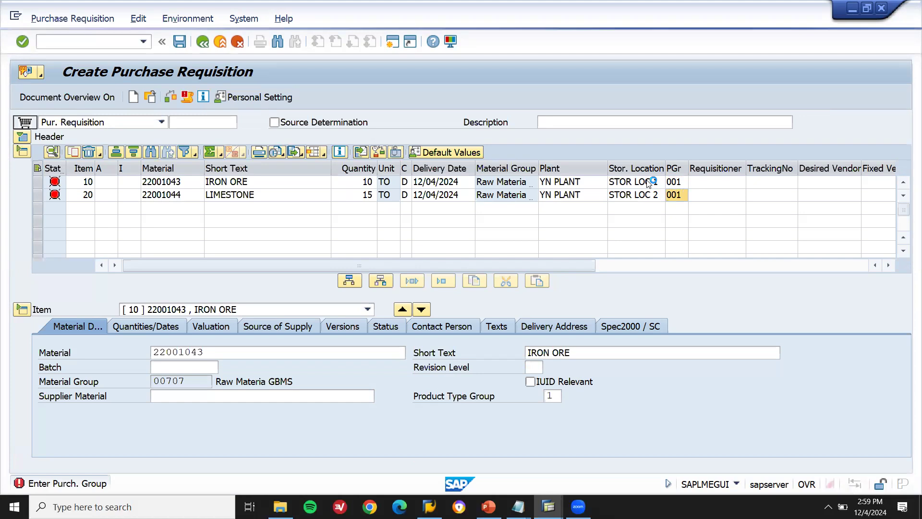
{"action": "key", "text": "Down"}
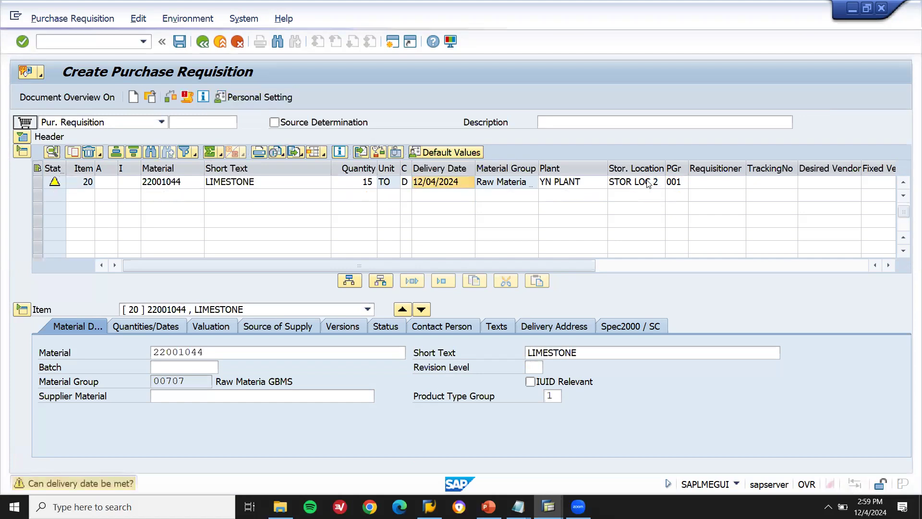
{"action": "key", "text": "Return"}
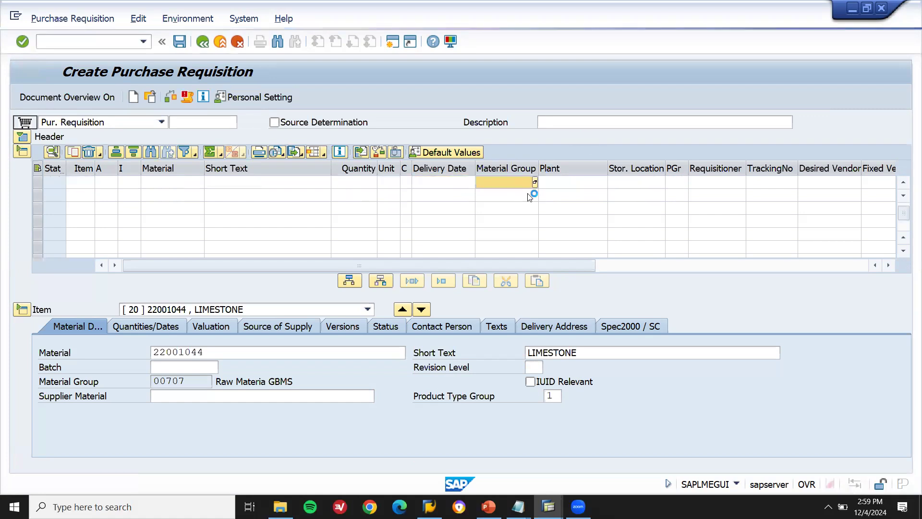
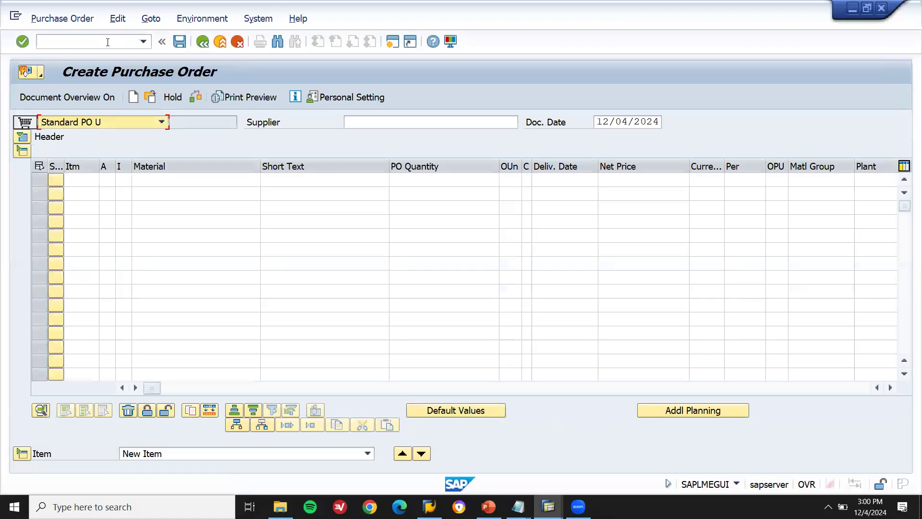
- Set the supplier of the purchase order to 1379
{"action": "left_click", "coordinate": [380, 126]}
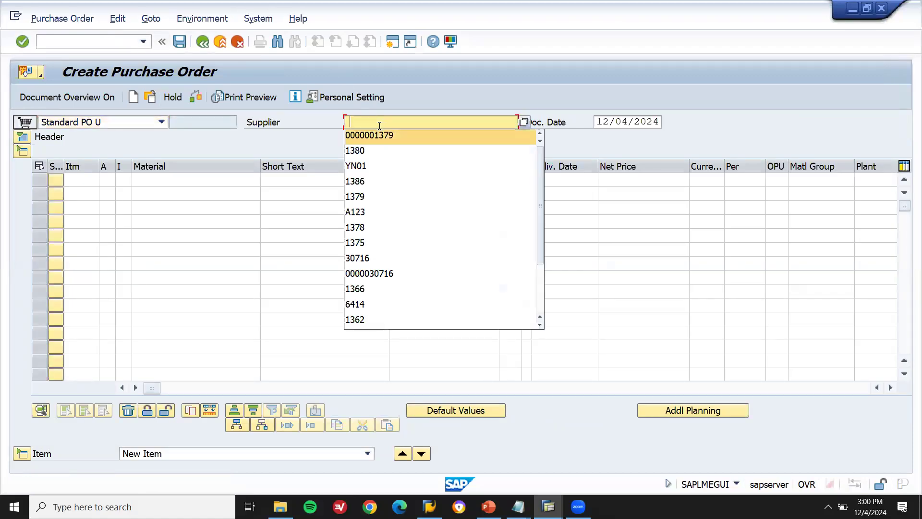
{"action": "key", "text": "Down"}
{"action": "key", "text": "Down"}
{"action": "key", "text": "Down"}
{"action": "key", "text": "Down"}
{"action": "key", "text": "Return"}
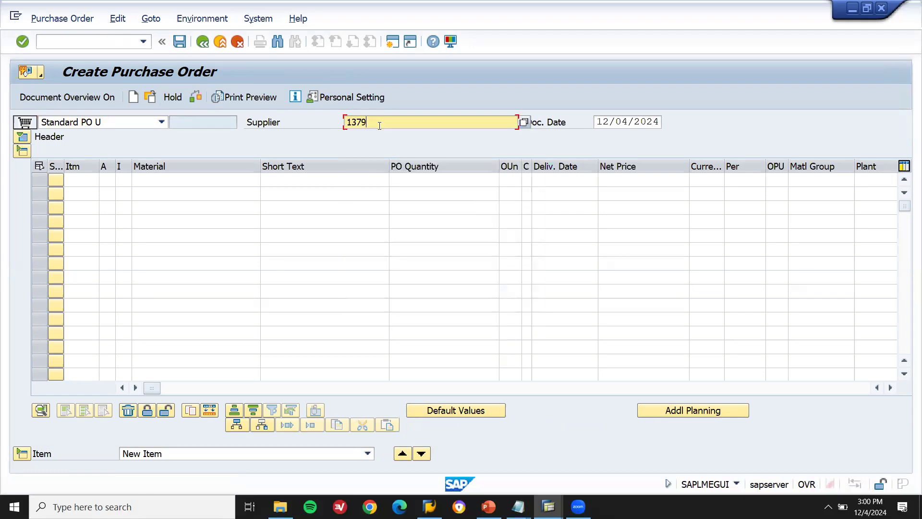
{"action": "key", "text": "Return"}
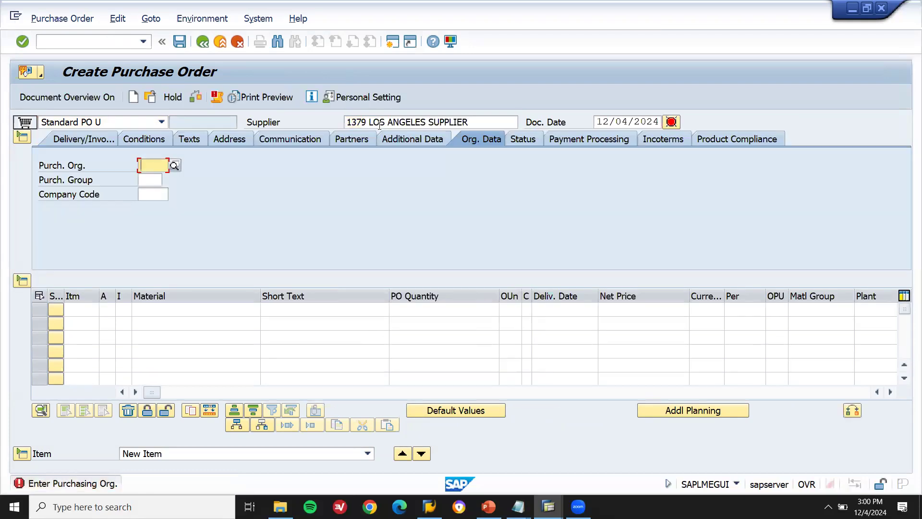
- Set the purchasing organization to YN01 and the purchasing group to 001 in the order's organizational data
{"action": "key", "text": "Down"}
{"action": "key", "text": "Return"}
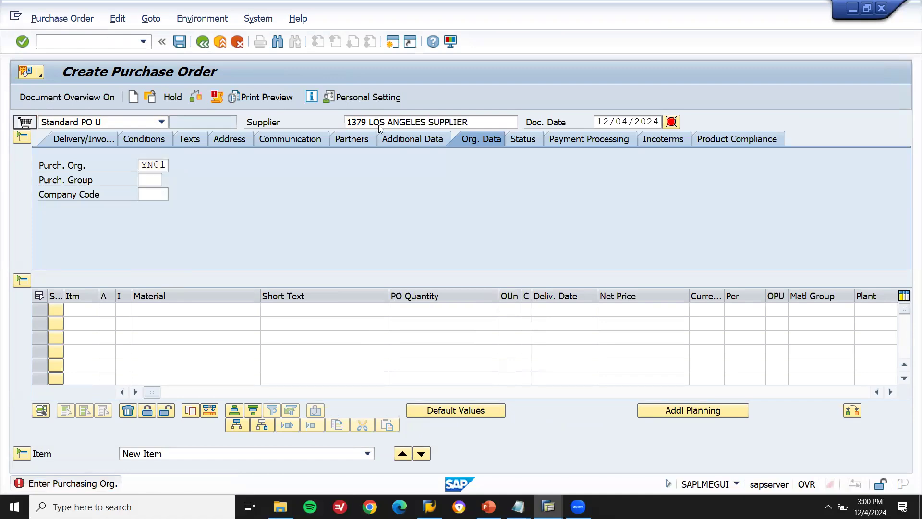
{"action": "key", "text": "Return"}
{"action": "key", "text": "Down"}
{"action": "key", "text": "Return"}
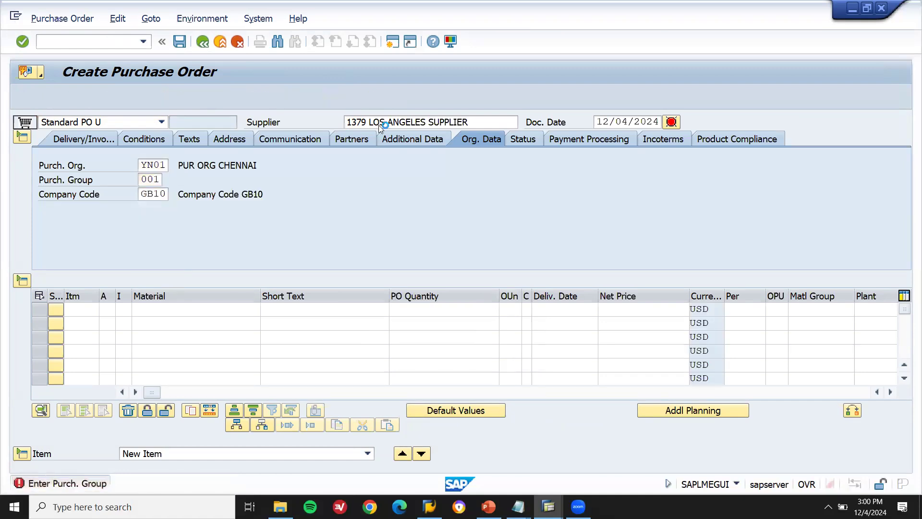
{"action": "key", "text": "Return"}
- Show the document overview and list your own purchase requisitions in it
{"action": "left_click", "coordinate": [87, 99]}
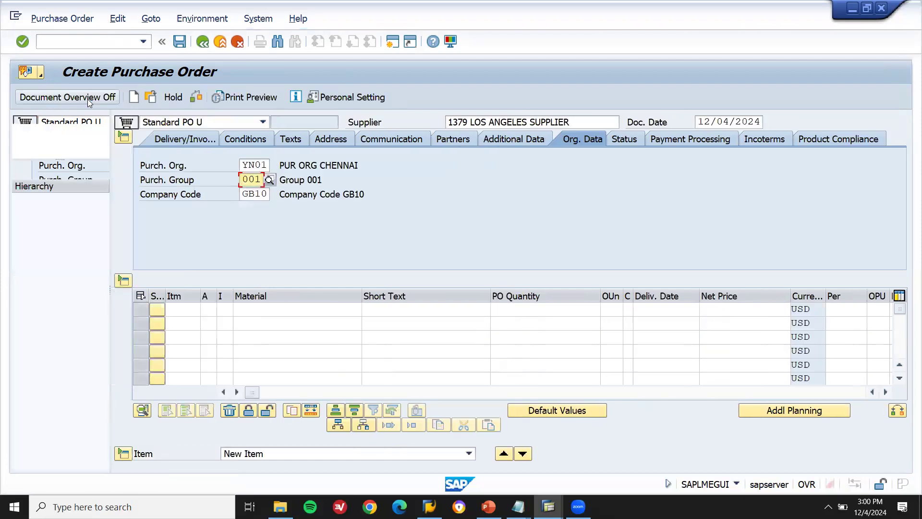
{"action": "left_click", "coordinate": [30, 172]}
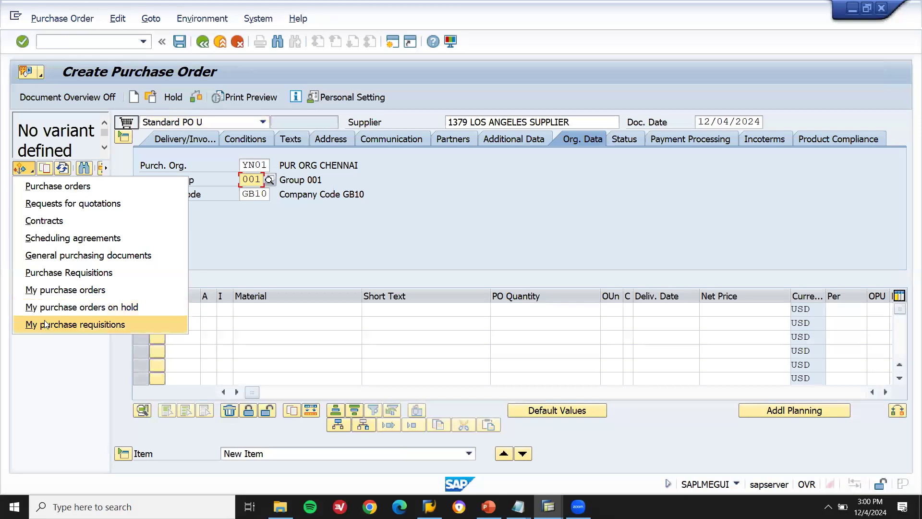
{"action": "left_click", "coordinate": [44, 325]}
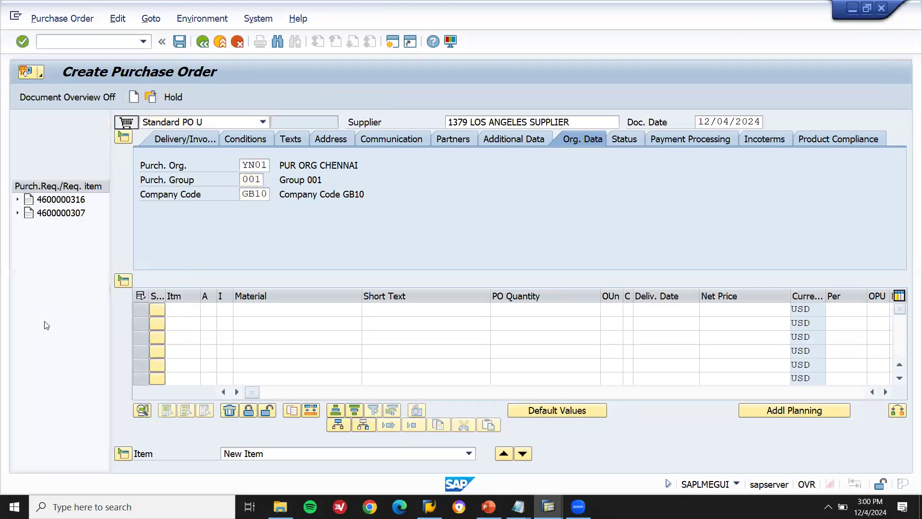
- Paste the copied requisition number below the material numbers in the untitled Notepad note and return to the purchase order
{"action": "key", "text": "alt+Tab"}
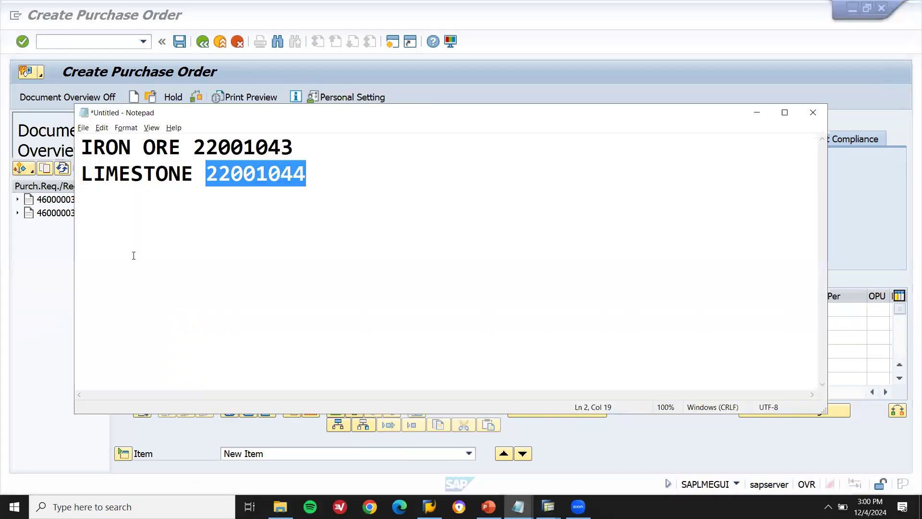
{"action": "key", "text": "alt+Tab"}
{"action": "mouse_move", "coordinate": [519, 505]}
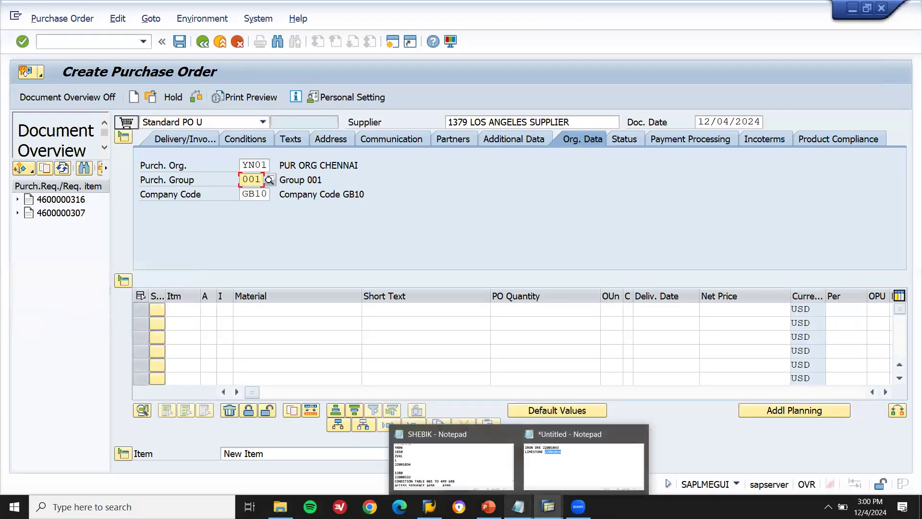
{"action": "left_click", "coordinate": [586, 461]}
{"action": "left_click", "coordinate": [437, 221]}
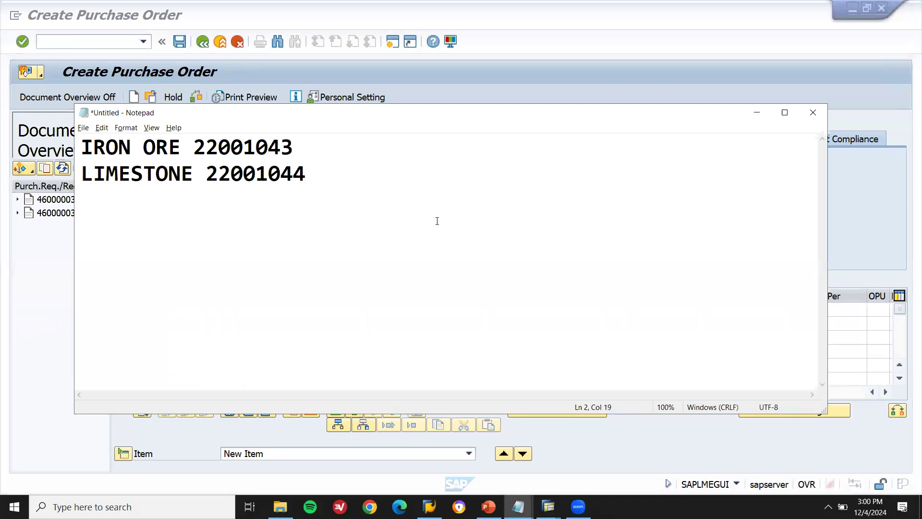
{"action": "key", "text": "ctrl+v"}
{"action": "key", "text": "alt+Tab"}
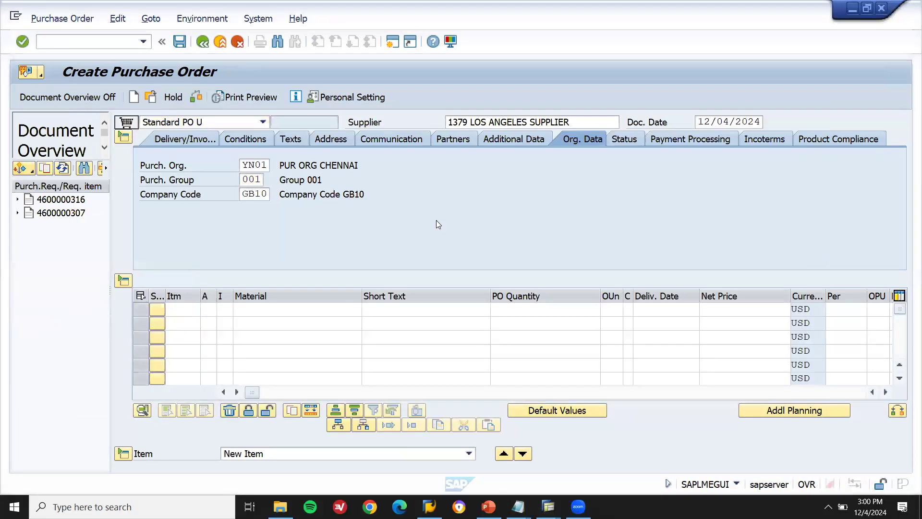
{"action": "left_click", "coordinate": [61, 199]}
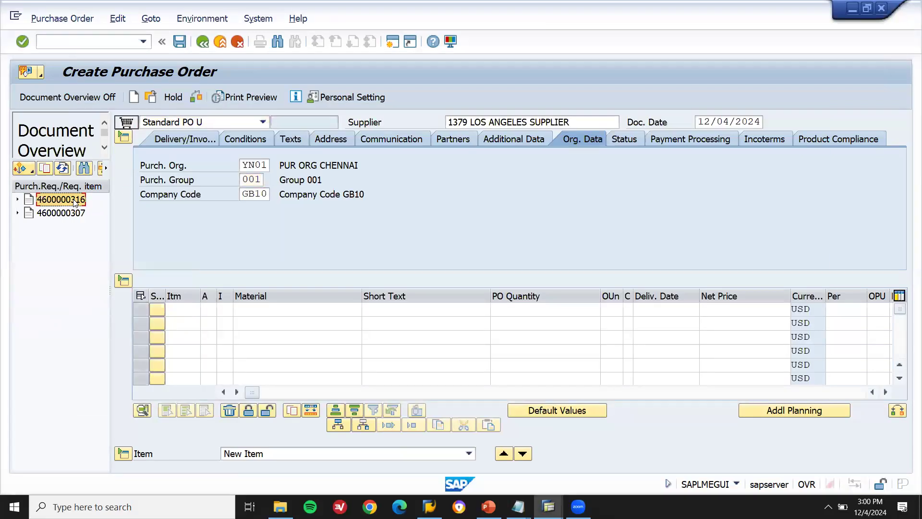
{"action": "left_click", "coordinate": [45, 169]}
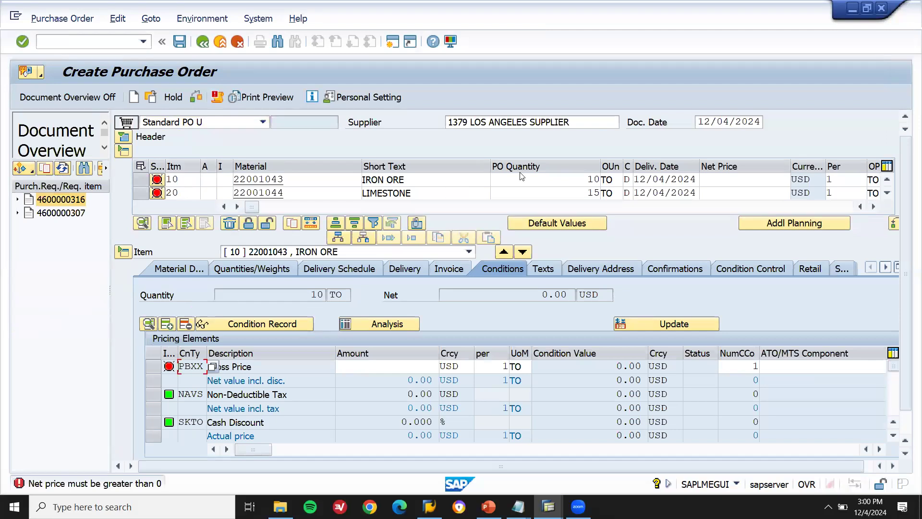
{"action": "left_click", "coordinate": [730, 183]}
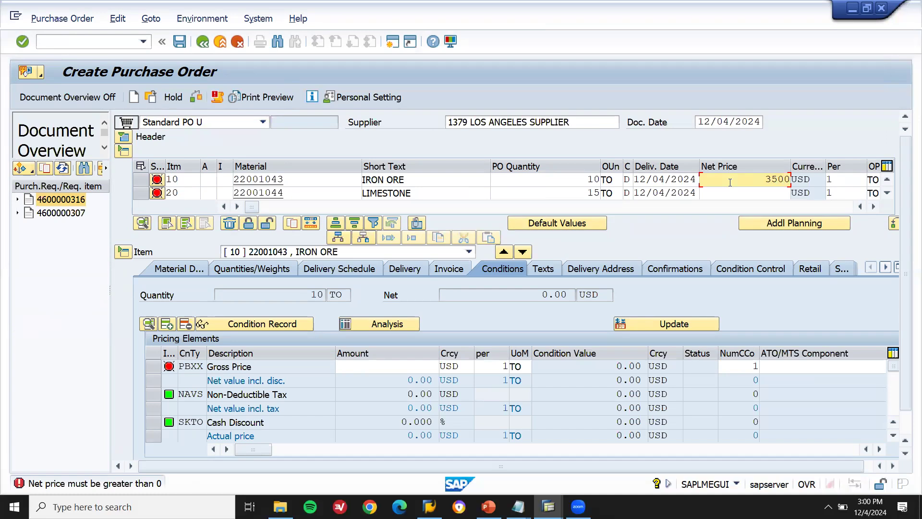
{"action": "key", "text": "Down"}
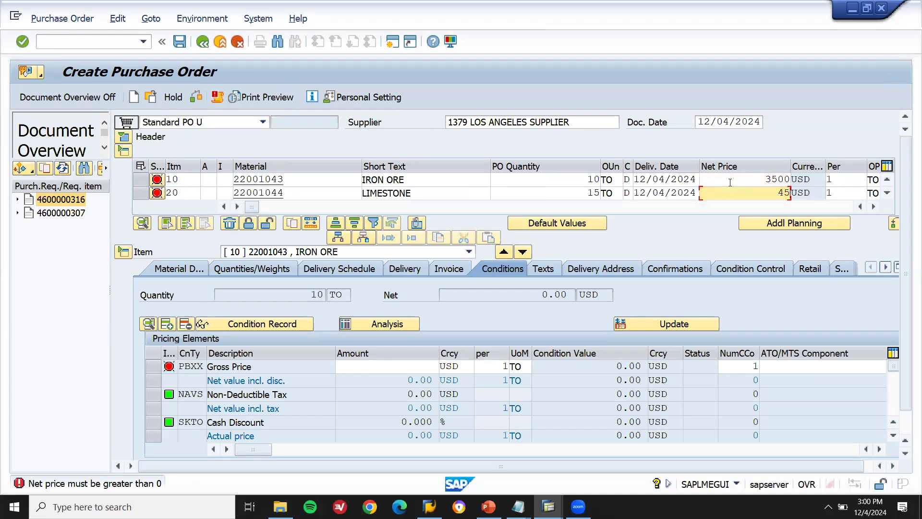
{"action": "key", "text": "Return"}
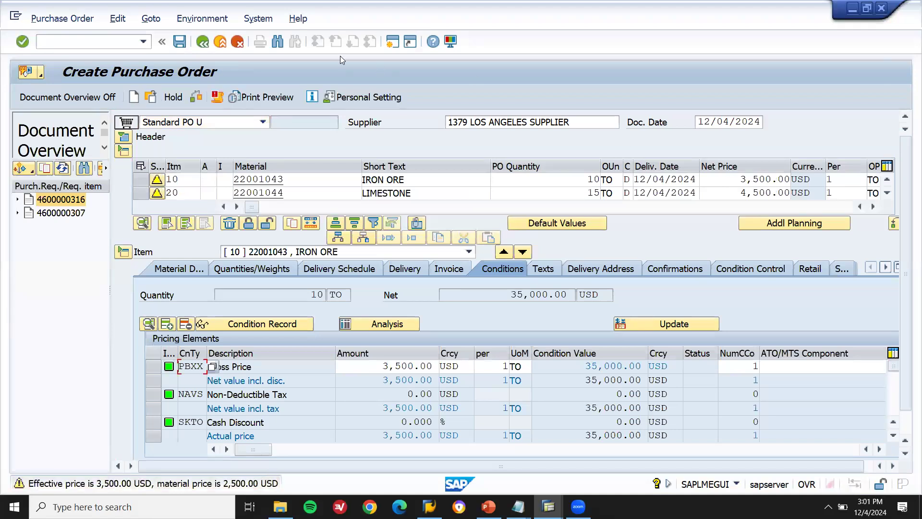
- Save the purchase order and copy its document number from the message details
{"action": "left_click", "coordinate": [178, 44]}
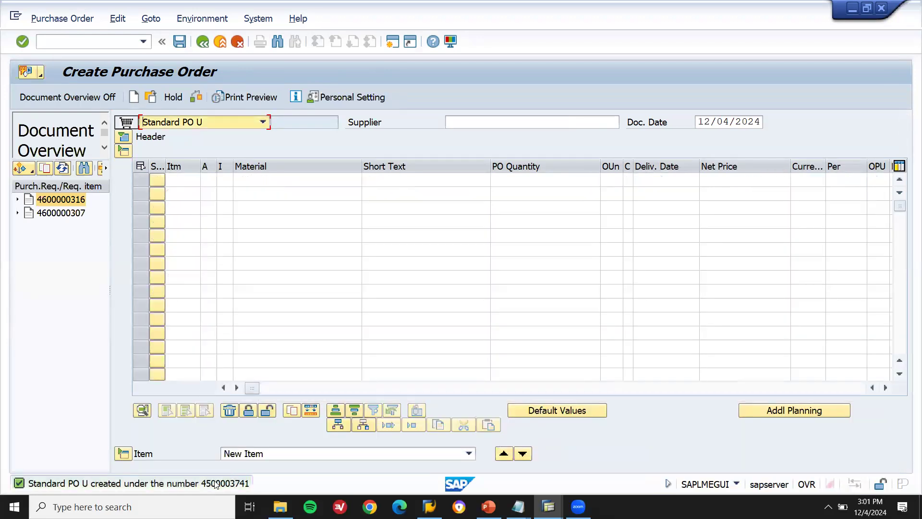
{"action": "double_click", "coordinate": [215, 484]}
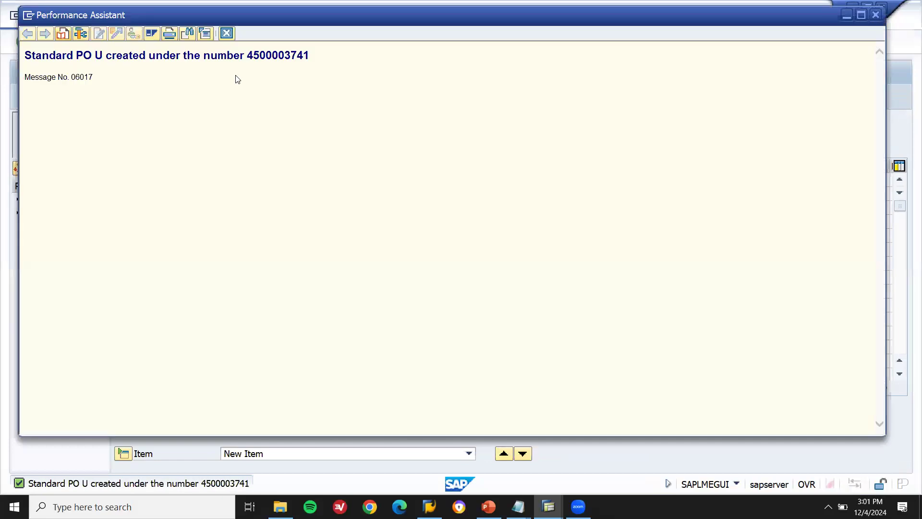
{"action": "double_click", "coordinate": [249, 58]}
{"action": "key", "text": "ctrl+c"}
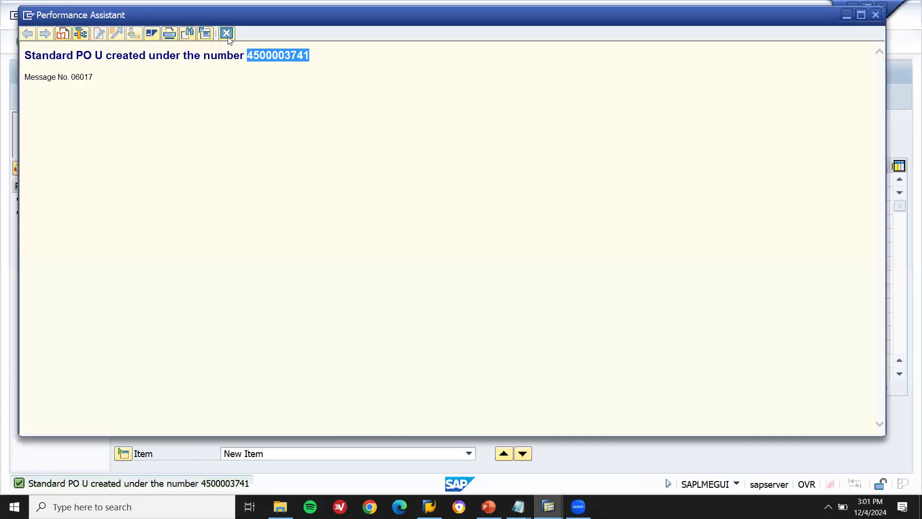
{"action": "key", "text": "Escape"}
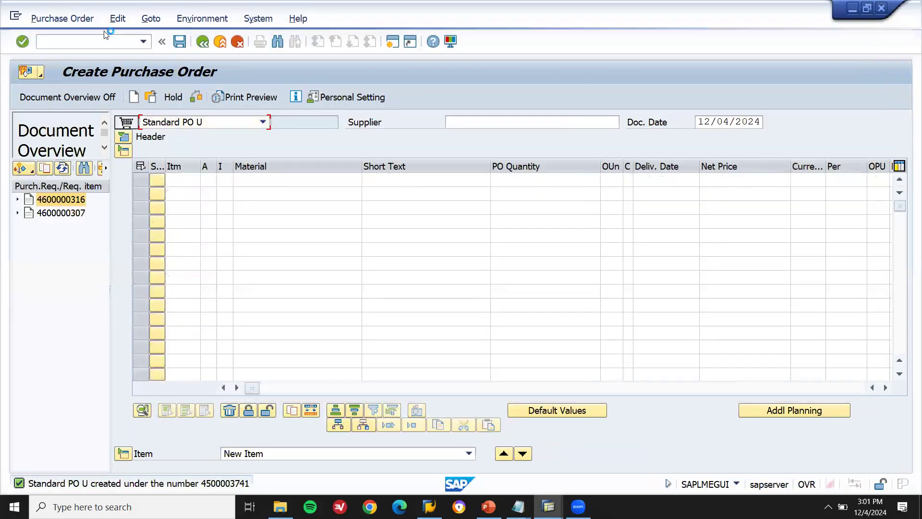
- Start the goods receipt transaction MIGO
{"action": "left_click", "coordinate": [96, 42]}
{"action": "type", "text": "/NMIG"}
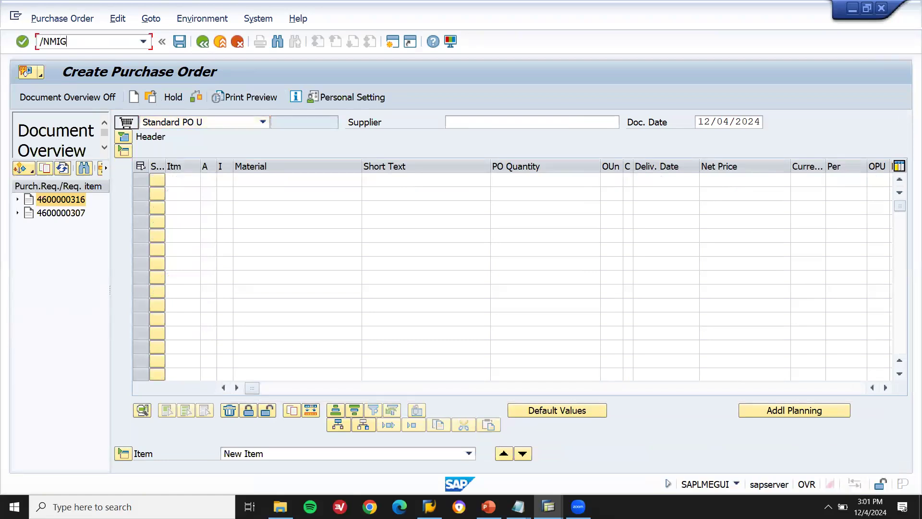
{"action": "key", "text": "Return"}
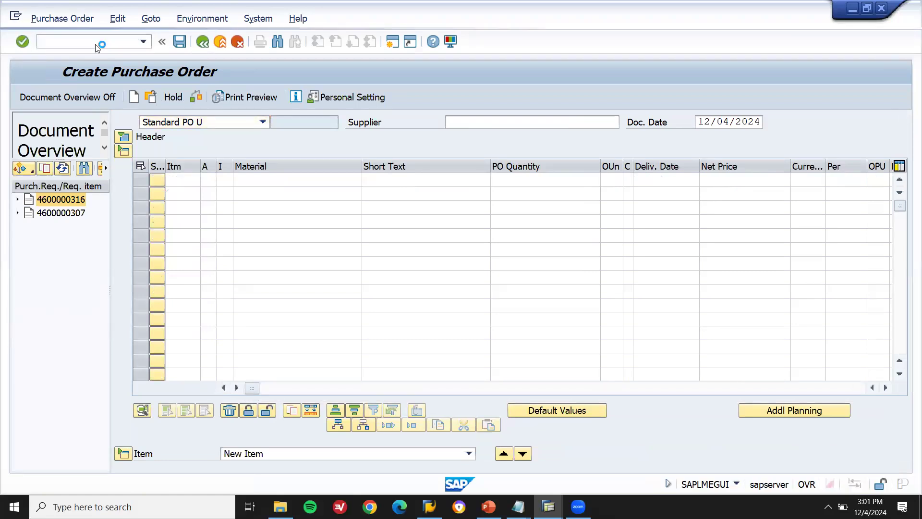
- In the Notepad note, add a PO line with the copied order number and label the requisition number line PR
{"action": "key", "text": "alt+Tab"}
{"action": "key", "text": "Return"}
{"action": "type", "text": "PO"}
{"action": "key", "text": "ctrl+v"}
{"action": "key", "text": "Up"}
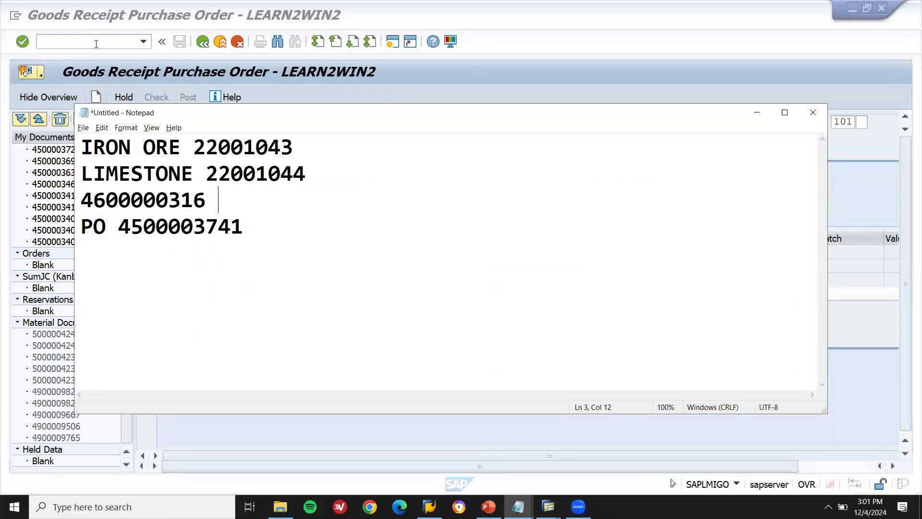
{"action": "key", "text": "Left"}
{"action": "key", "text": "Left"}
{"action": "key", "text": "Left"}
{"action": "key", "text": "Left"}
{"action": "key", "text": "Left"}
{"action": "type", "text": "PR"}
{"action": "key", "text": "alt+Tab"}
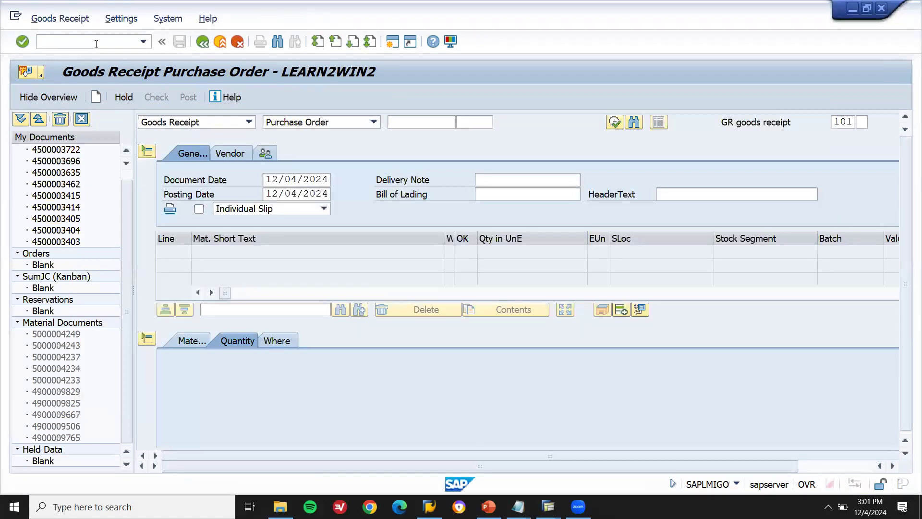
- Load the copied purchase order number into the goods receipt
{"action": "key", "text": "ctrl+v"}
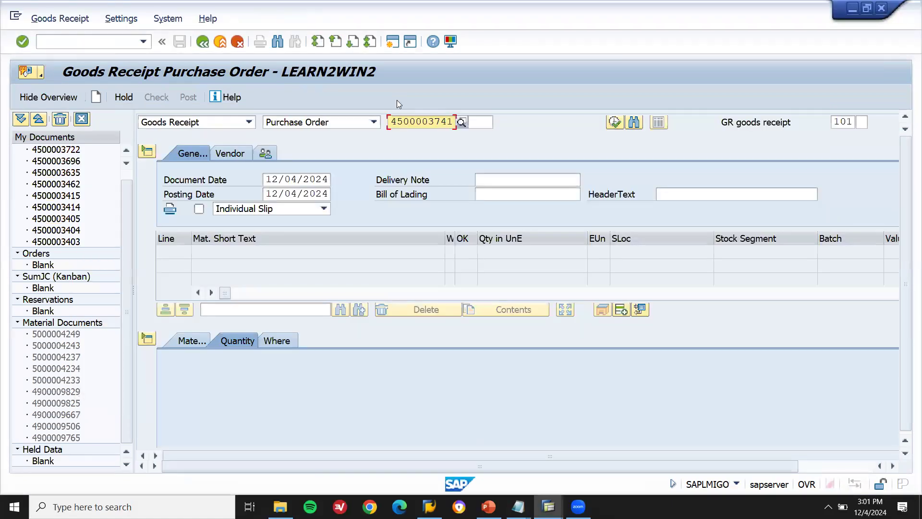
{"action": "key", "text": "Return"}
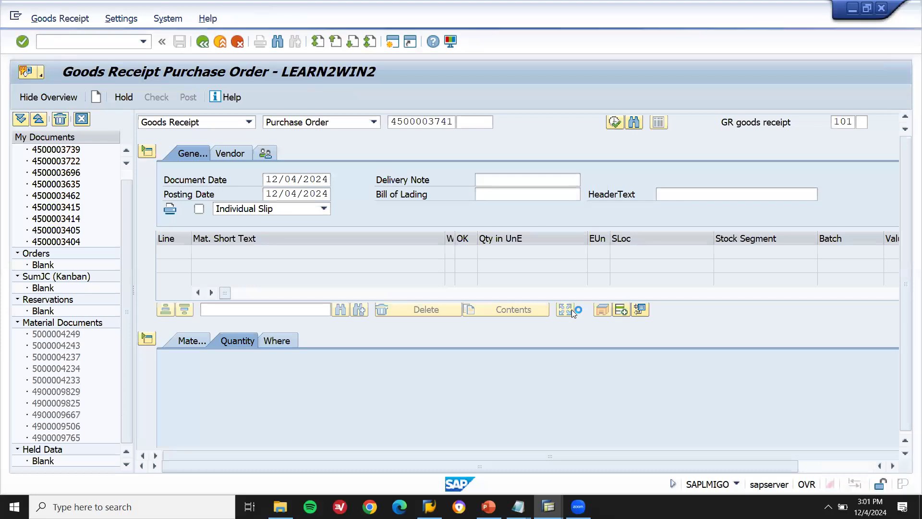
{"action": "left_click", "coordinate": [620, 311]}
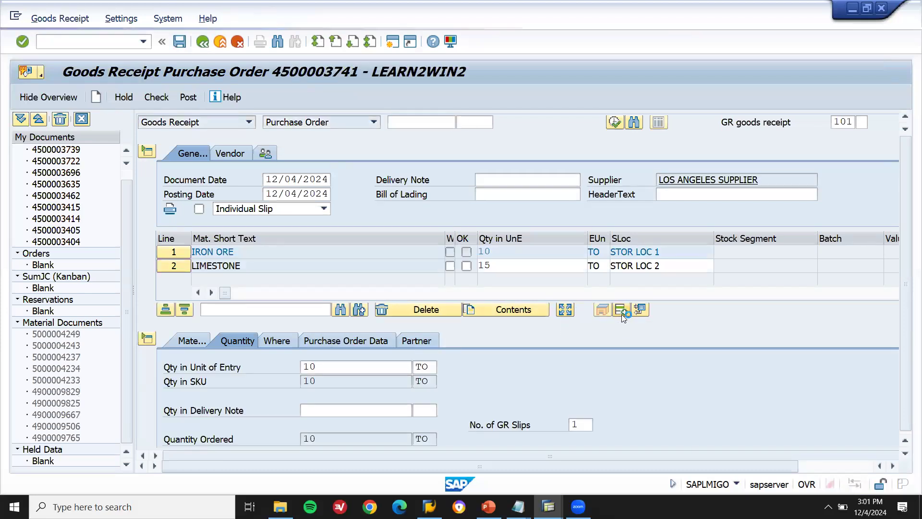
- Mark the IRON ORE and LIMESTONE items as OK, check their storage locations and post the goods receipt
{"action": "left_click", "coordinate": [468, 254]}
{"action": "left_click", "coordinate": [469, 268]}
{"action": "left_click", "coordinate": [673, 251]}
{"action": "key", "text": "Down"}
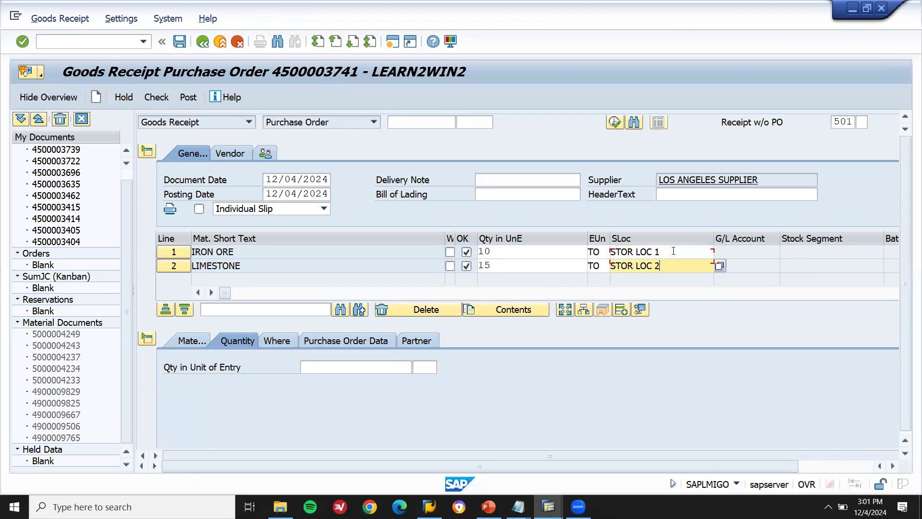
{"action": "left_click", "coordinate": [673, 251]}
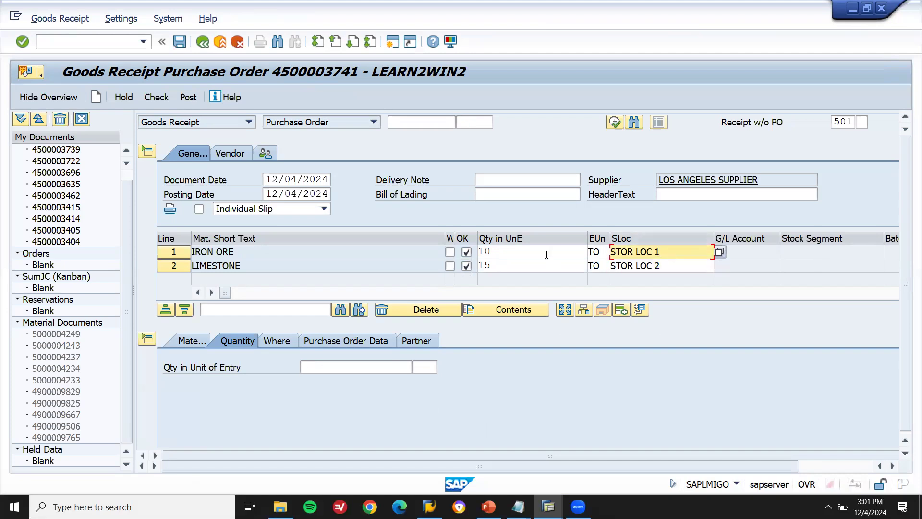
{"action": "left_click", "coordinate": [188, 97]}
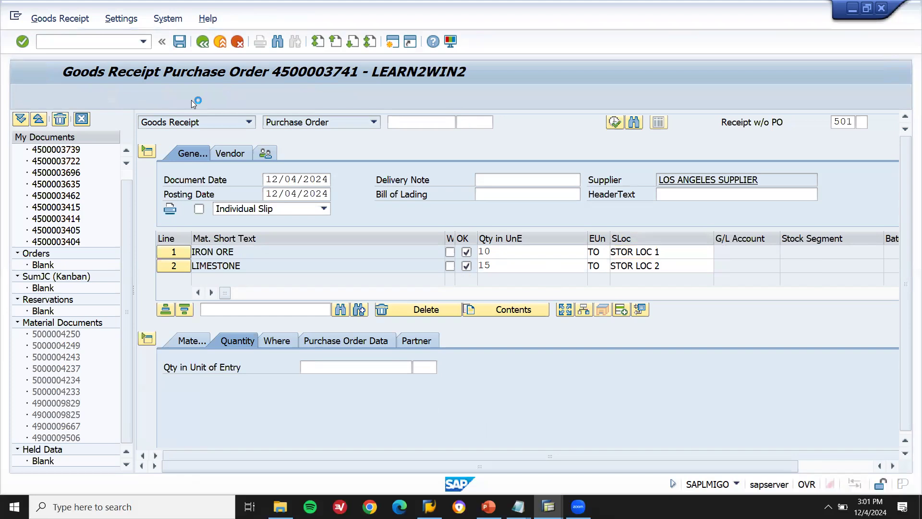
- Run the stock overview MMBE for material 22001044 in plant YN01 and examine its unrestricted-use stock
{"action": "left_click", "coordinate": [95, 42]}
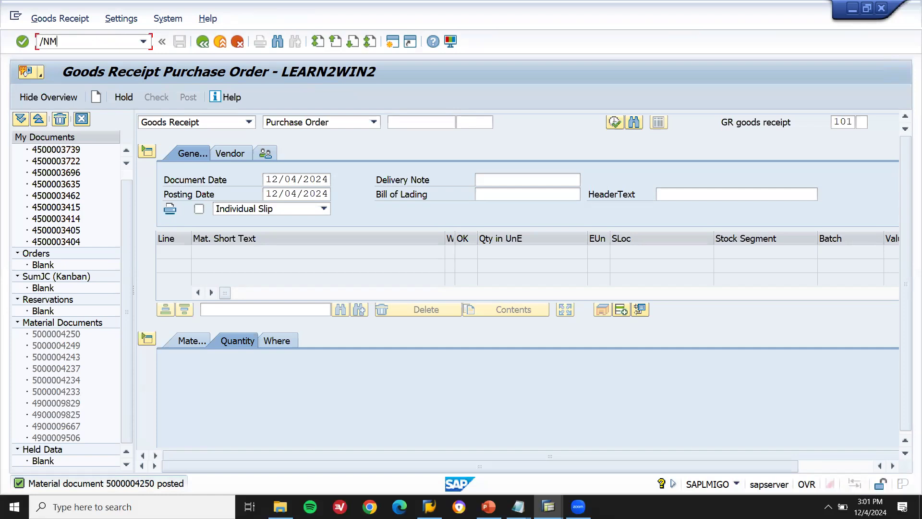
{"action": "type", "text": "/NMMBE"}
{"action": "key", "text": "Return"}
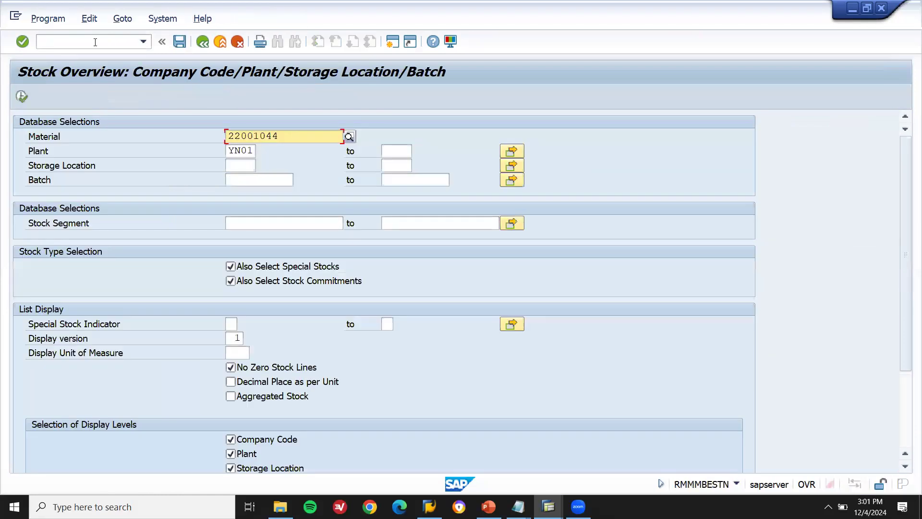
{"action": "left_click", "coordinate": [22, 97]}
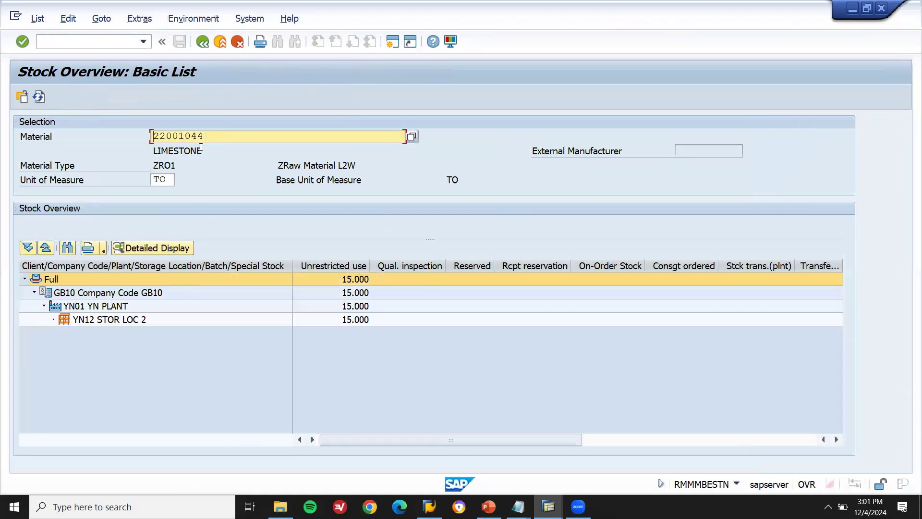
{"action": "left_click", "coordinate": [340, 266]}
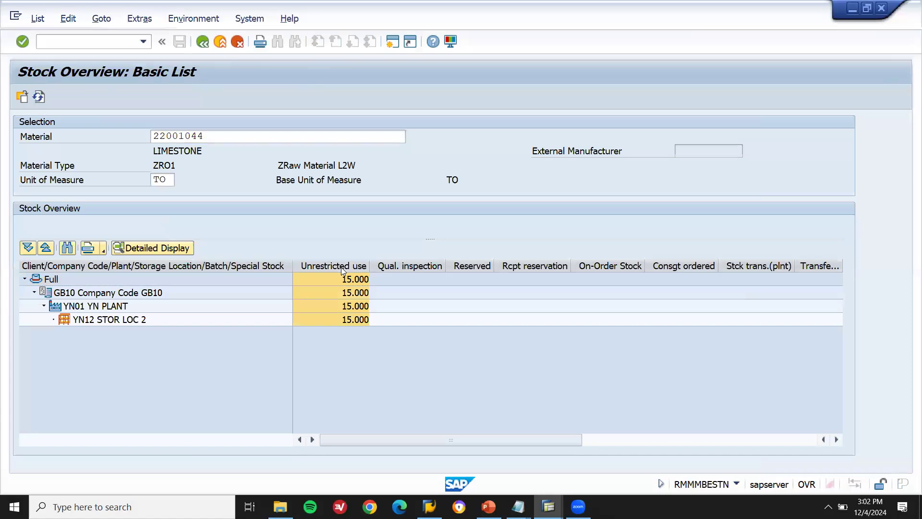
- Compare the displayed material number with the Notepad list and examine the unrestricted-use stock of LIMESTONE
{"action": "double_click", "coordinate": [245, 132]}
{"action": "key", "text": "alt+Tab"}
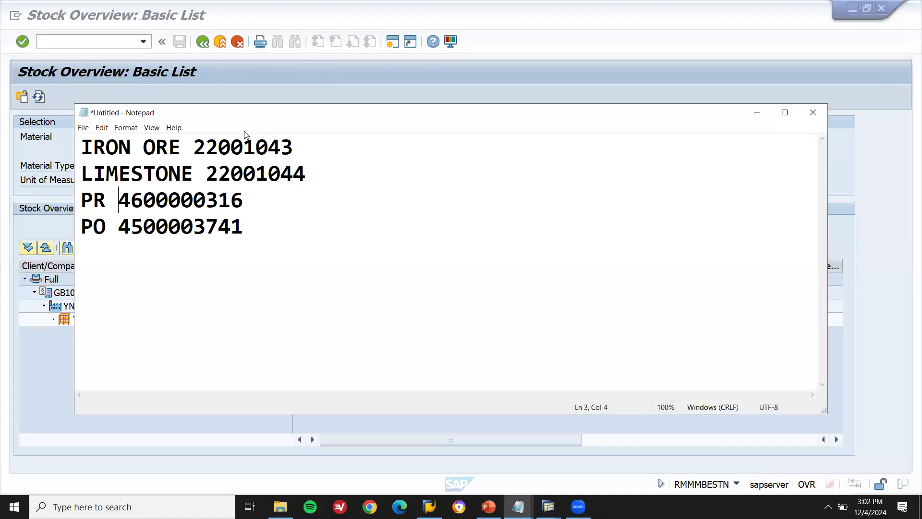
{"action": "key", "text": "alt+Tab"}
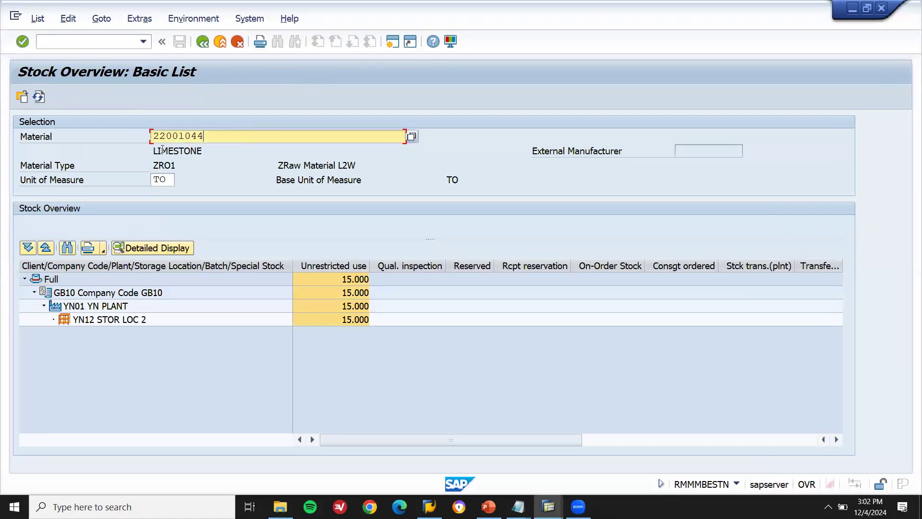
{"action": "left_click_drag", "start_coordinate": [156, 149], "coordinate": [205, 151]}
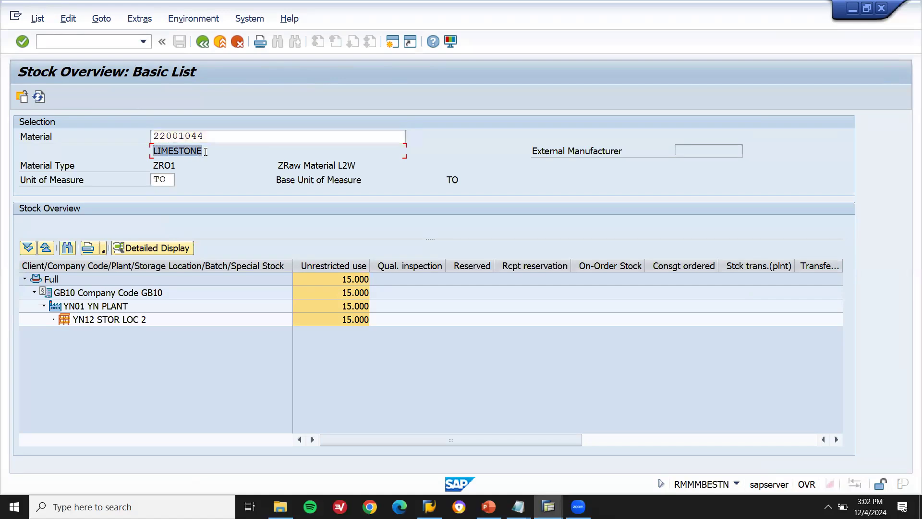
{"action": "left_click", "coordinate": [344, 279]}
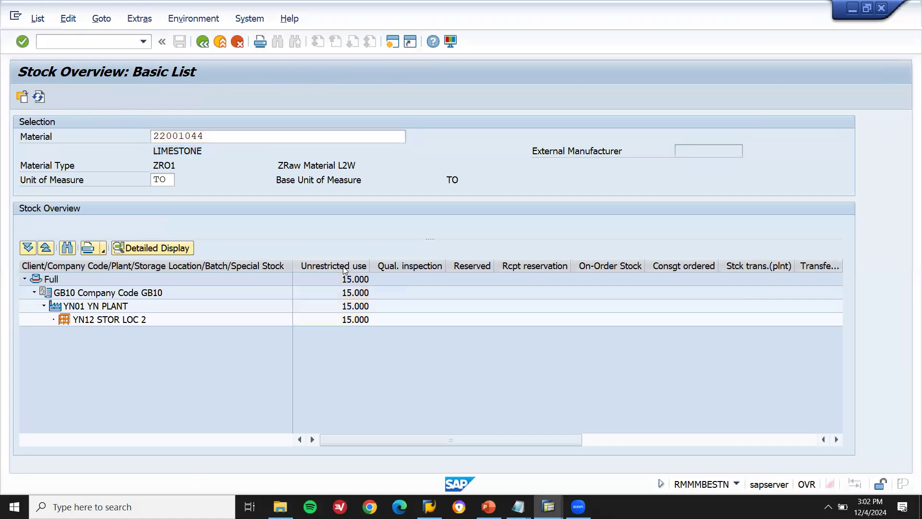
- Display the stock overview for material 22001043 and examine the unrestricted-use stock of IRON ORE
{"action": "left_click", "coordinate": [231, 132]}
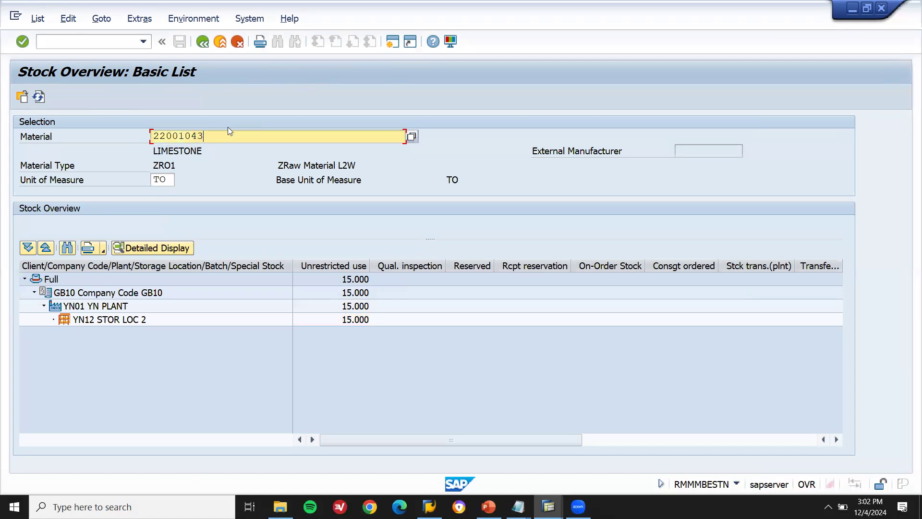
{"action": "left_click", "coordinate": [21, 96]}
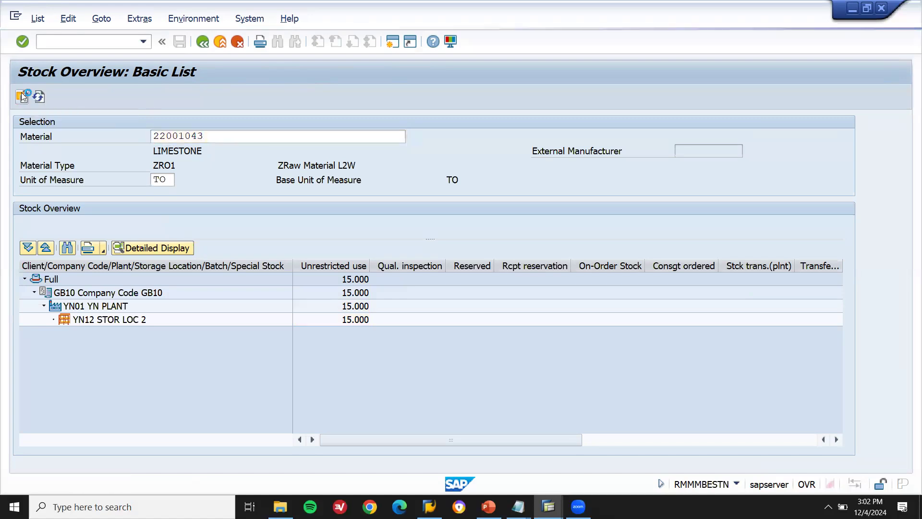
{"action": "left_click", "coordinate": [339, 266]}
{"action": "left_click_drag", "start_coordinate": [197, 151], "coordinate": [148, 151]}
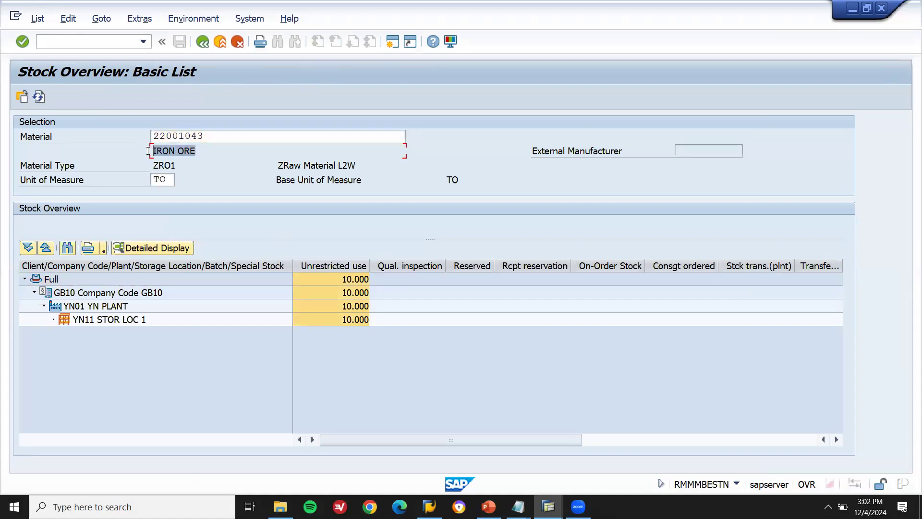
- Start the incoming invoice transaction MIRO and set the invoice date to 11/05/2024
{"action": "left_click", "coordinate": [133, 40]}
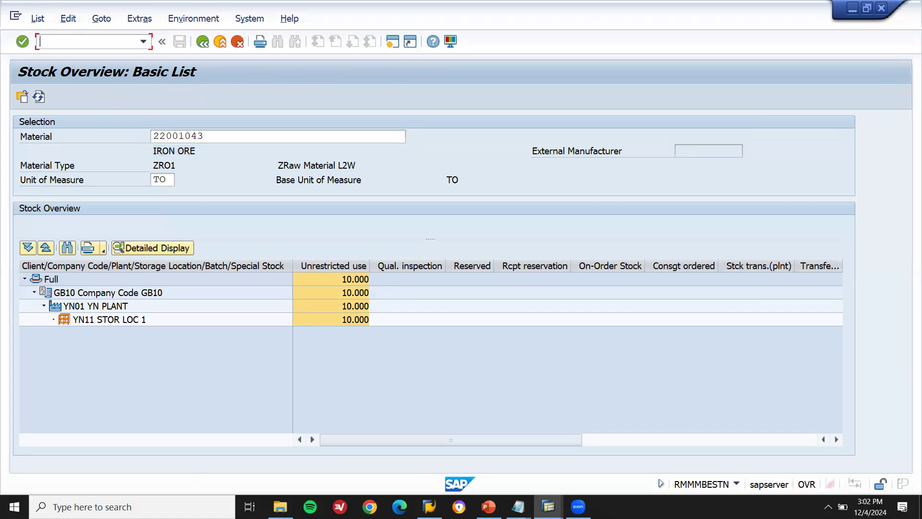
{"action": "type", "text": "/NMIRO"}
{"action": "key", "text": "Return"}
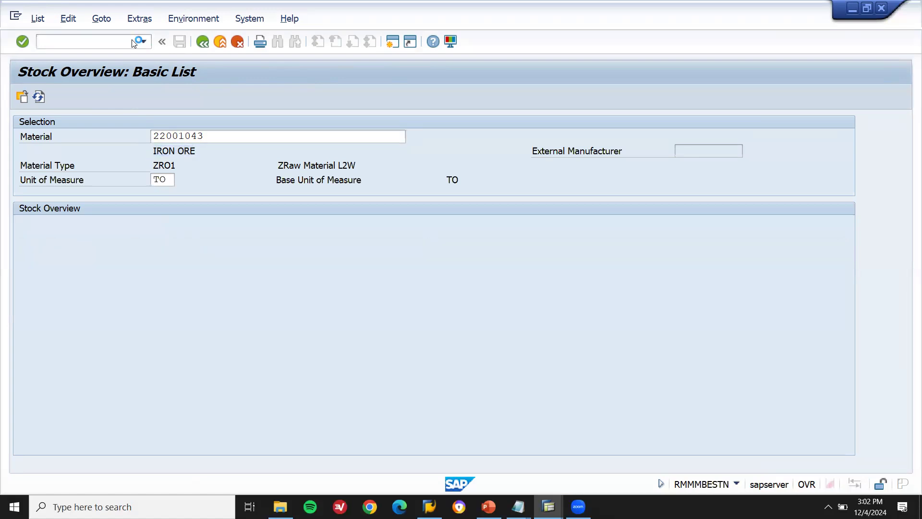
{"action": "key", "text": "BackSpace"}
{"action": "left_click", "coordinate": [399, 196]}
{"action": "key", "text": "Return"}
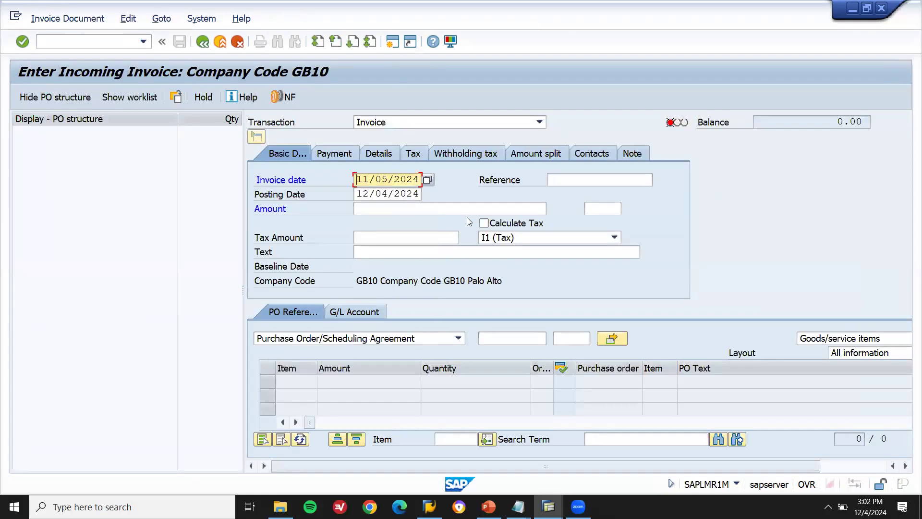
- Turn on tax calculation and load the items of the copied purchase order into the invoice
{"action": "left_click", "coordinate": [483, 224]}
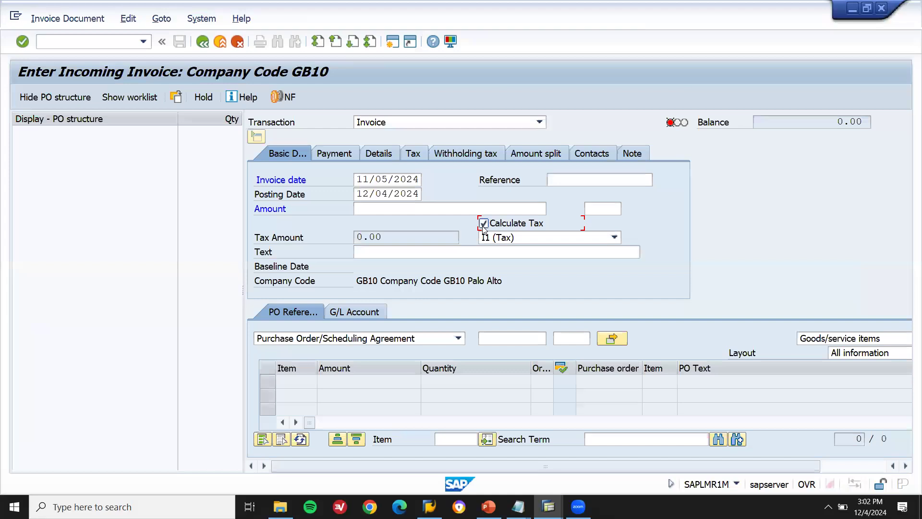
{"action": "left_click", "coordinate": [491, 339]}
{"action": "key", "text": "ctrl+v"}
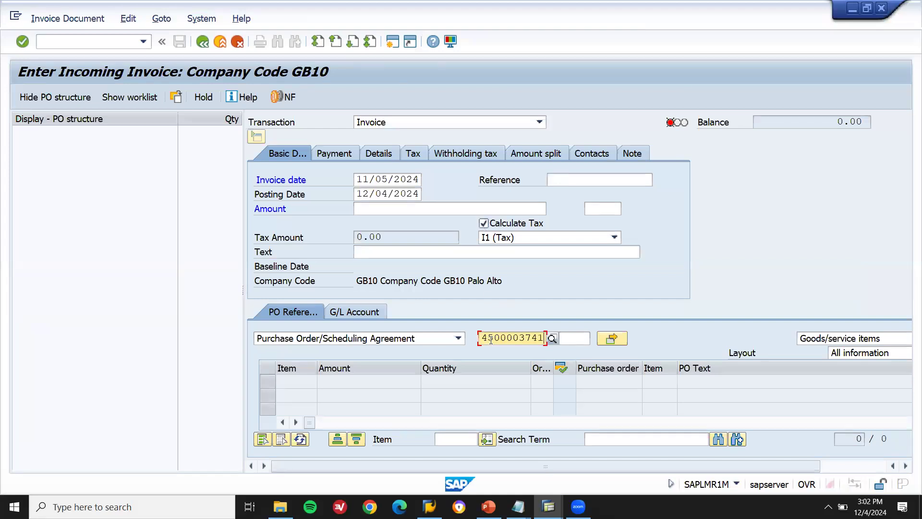
{"action": "key", "text": "Return"}
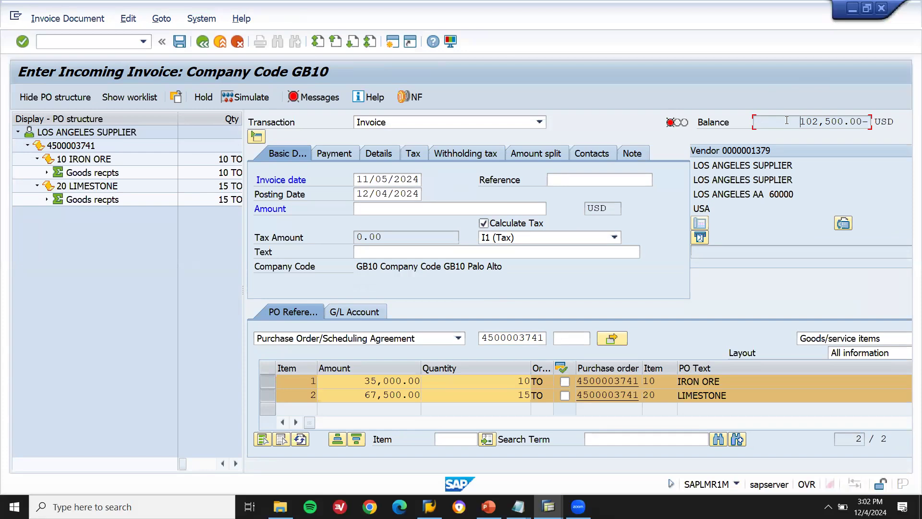
- Check the invoice balance and enter 102500 as the invoice amount
{"action": "key", "text": "shift+Right"}
{"action": "key", "text": "shift+Right"}
{"action": "key", "text": "shift+Right"}
{"action": "key", "text": "shift+Right"}
{"action": "key", "text": "shift+Right"}
{"action": "key", "text": "shift+Right"}
{"action": "key", "text": "shift+Right"}
{"action": "key", "text": "shift+Left"}
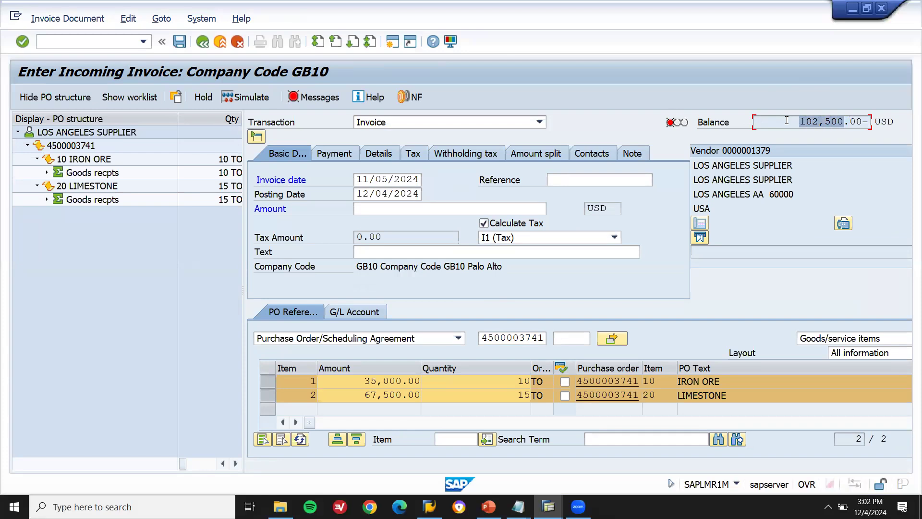
{"action": "left_click", "coordinate": [491, 209]}
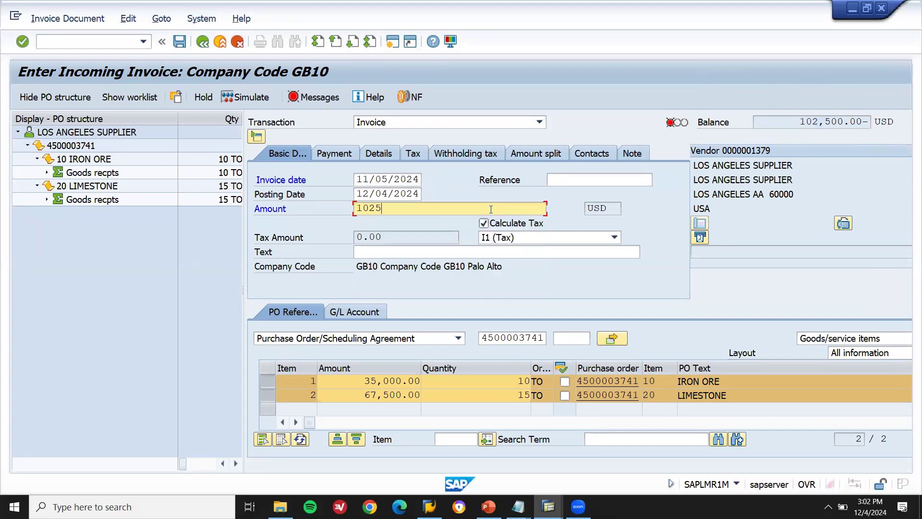
{"action": "type", "text": "102500"}
{"action": "key", "text": "Return"}
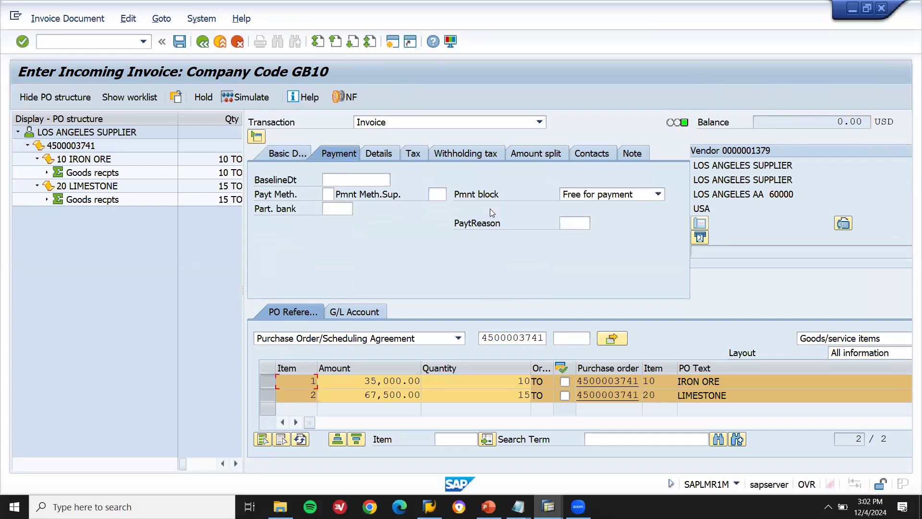
- Set the invoice's payment baseline date to 12/30/2024
{"action": "left_click", "coordinate": [356, 179]}
{"action": "key", "text": "Down"}
{"action": "key", "text": "Return"}
{"action": "key", "text": "Return"}
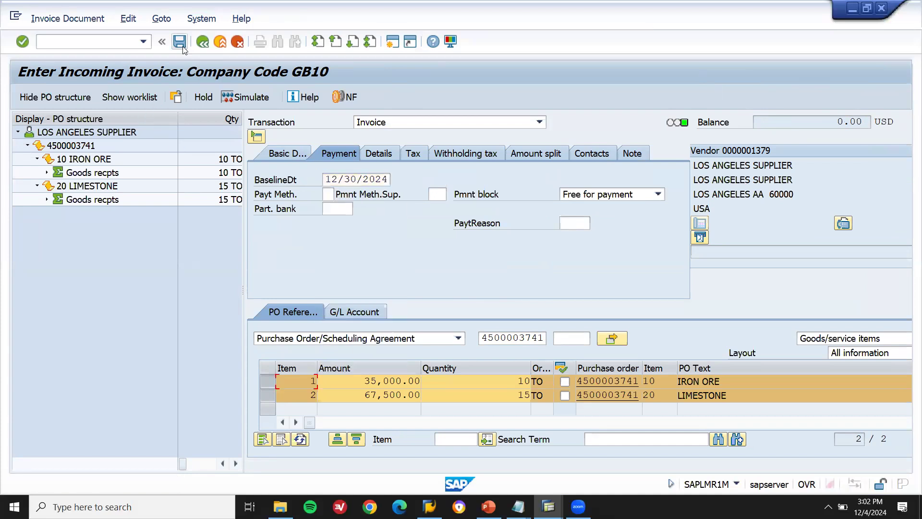
- Post the incoming invoice and leave the transaction for the initial screen
{"action": "left_click", "coordinate": [182, 47]}
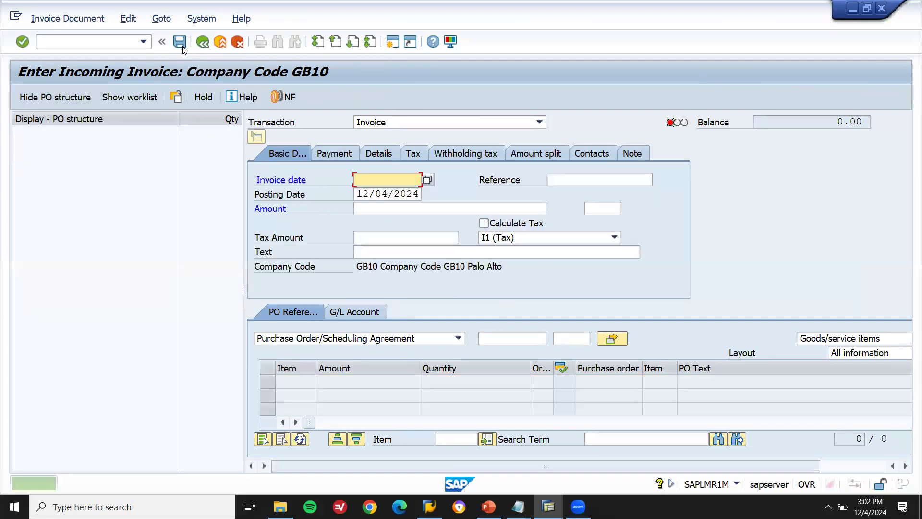
{"action": "left_click", "coordinate": [112, 40]}
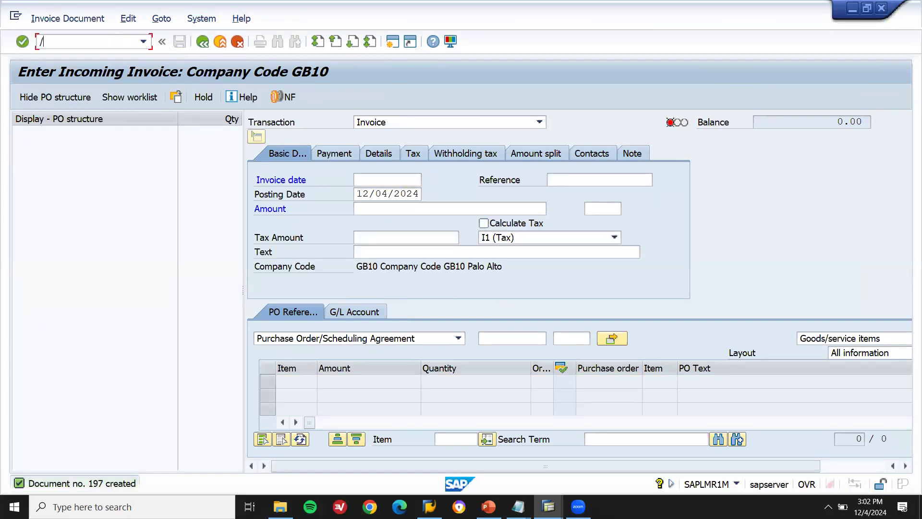
{"action": "key", "text": "Return"}
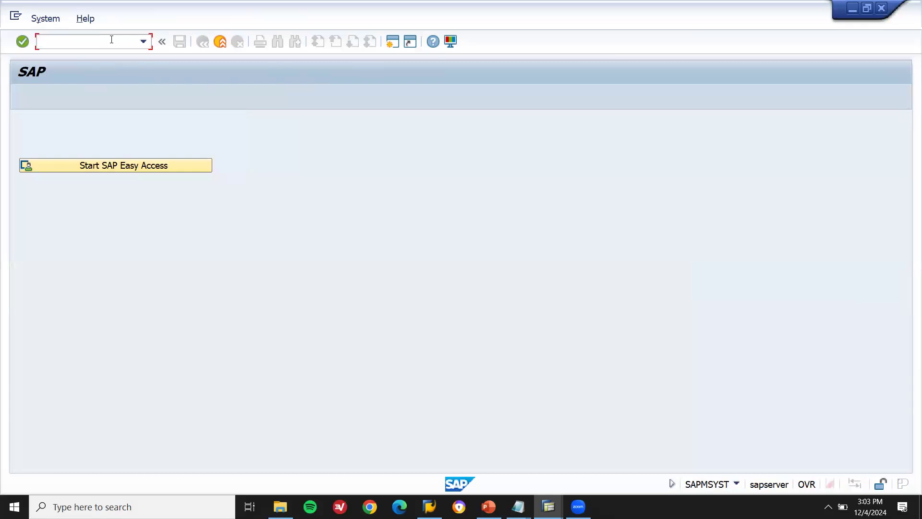